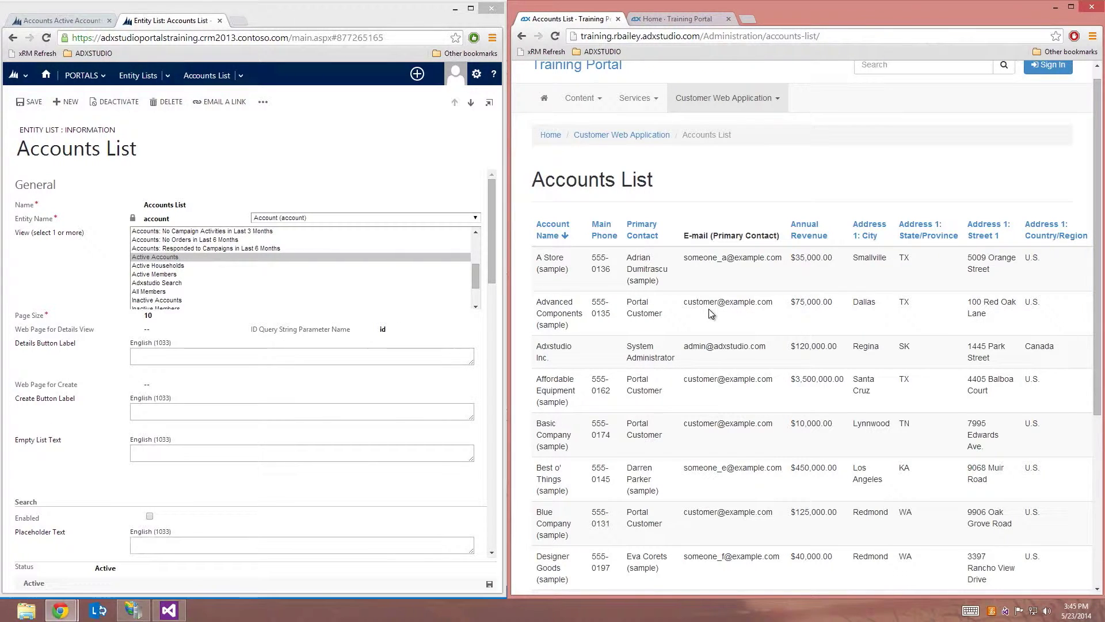
{"action": "scroll", "coordinate": [802, 326], "scroll_direction": "down", "scroll_amount": 3}
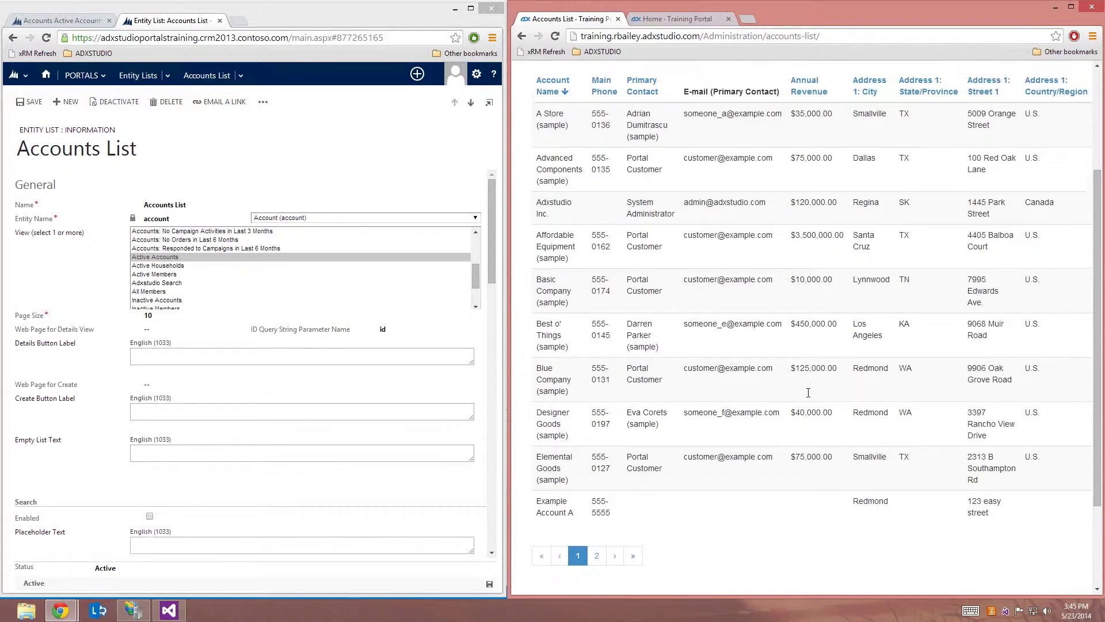
{"action": "scroll", "coordinate": [808, 392], "scroll_direction": "up", "scroll_amount": 2}
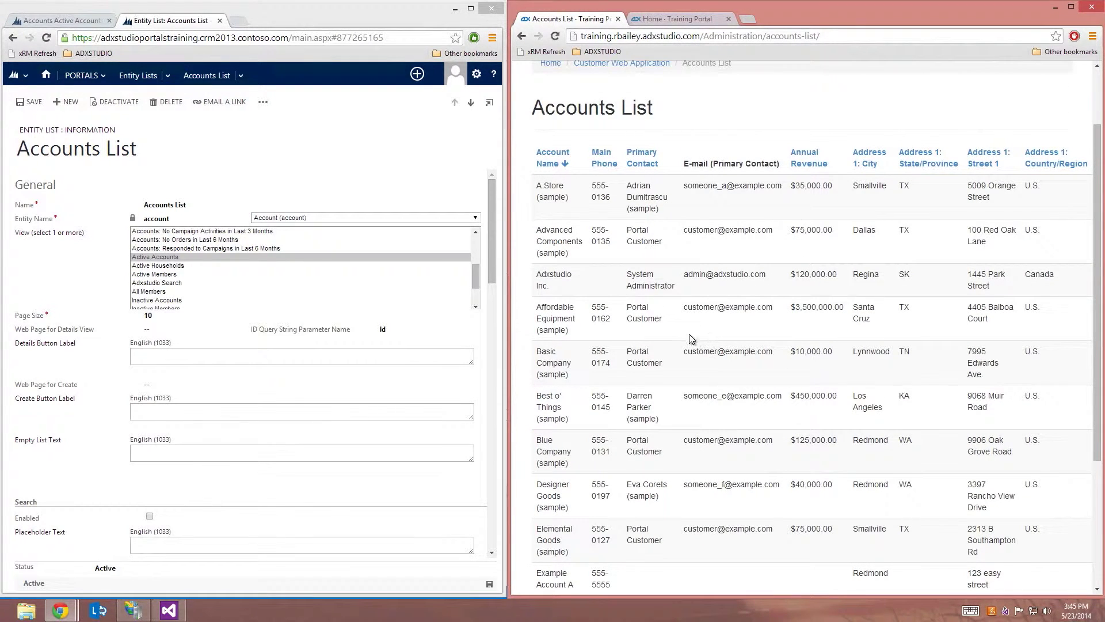
{"action": "scroll", "coordinate": [723, 297], "scroll_direction": "up", "scroll_amount": 1}
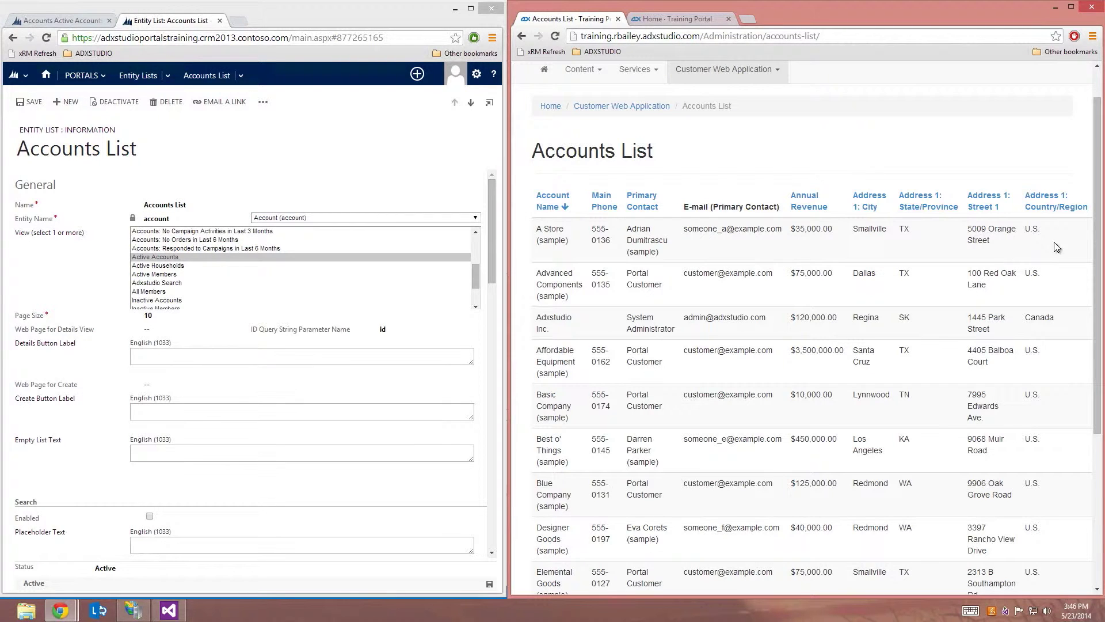
{"action": "left_click_drag", "start_coordinate": [1097, 227], "coordinate": [1098, 282]}
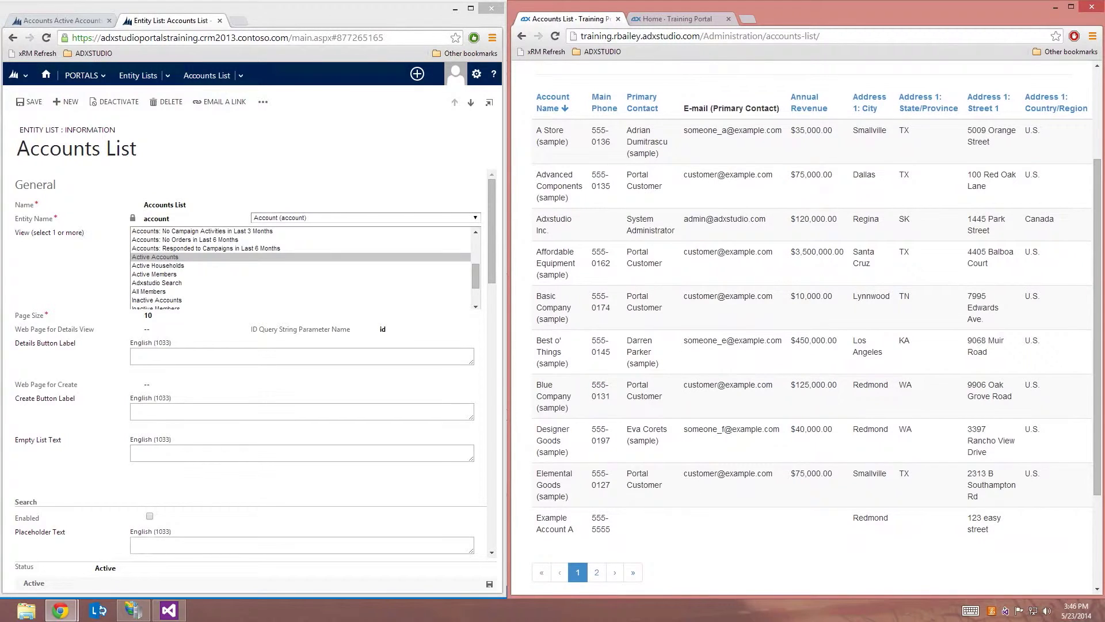
{"action": "scroll", "coordinate": [600, 455], "scroll_direction": "up", "scroll_amount": 2}
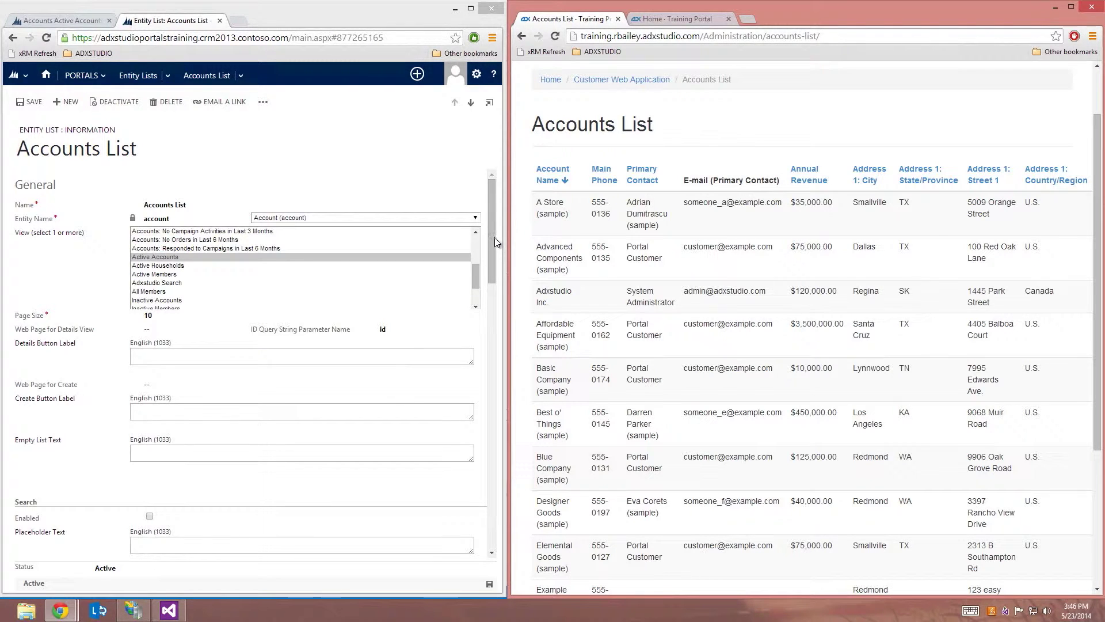
Scroll the Accounts List form to its OData Feed section: enabled, entity set accounts, Active Accounts view.
{"action": "left_click_drag", "start_coordinate": [494, 236], "coordinate": [489, 510]}
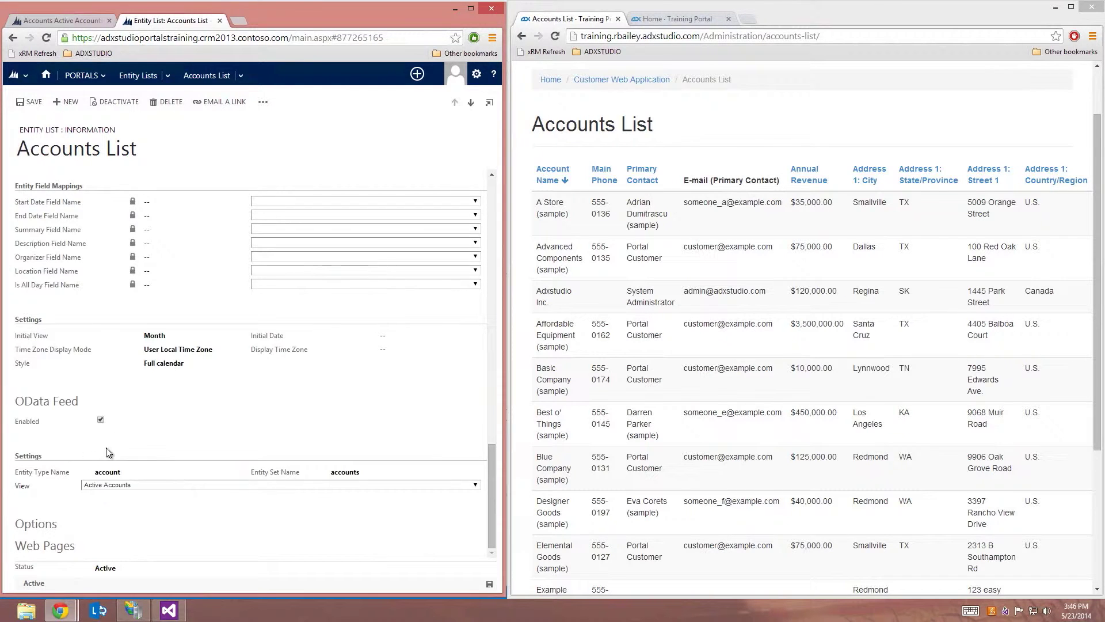
{"action": "scroll", "coordinate": [490, 483], "scroll_direction": "up", "scroll_amount": 1}
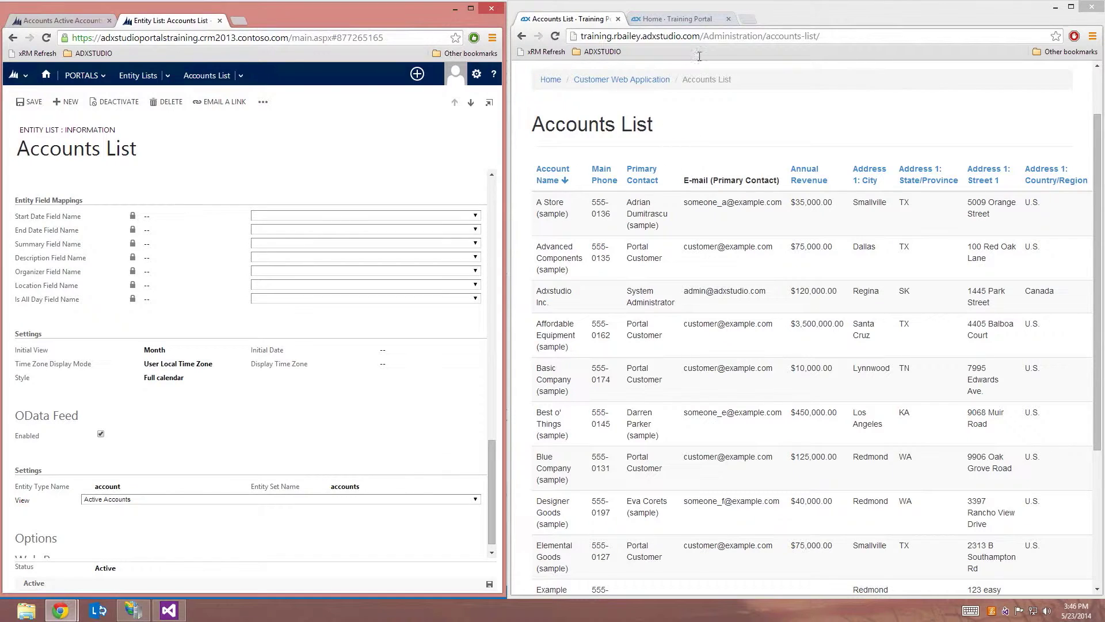
On the portal home page, load the /_odata service document.
{"action": "left_click", "coordinate": [701, 24]}
{"action": "left_click", "coordinate": [718, 35]}
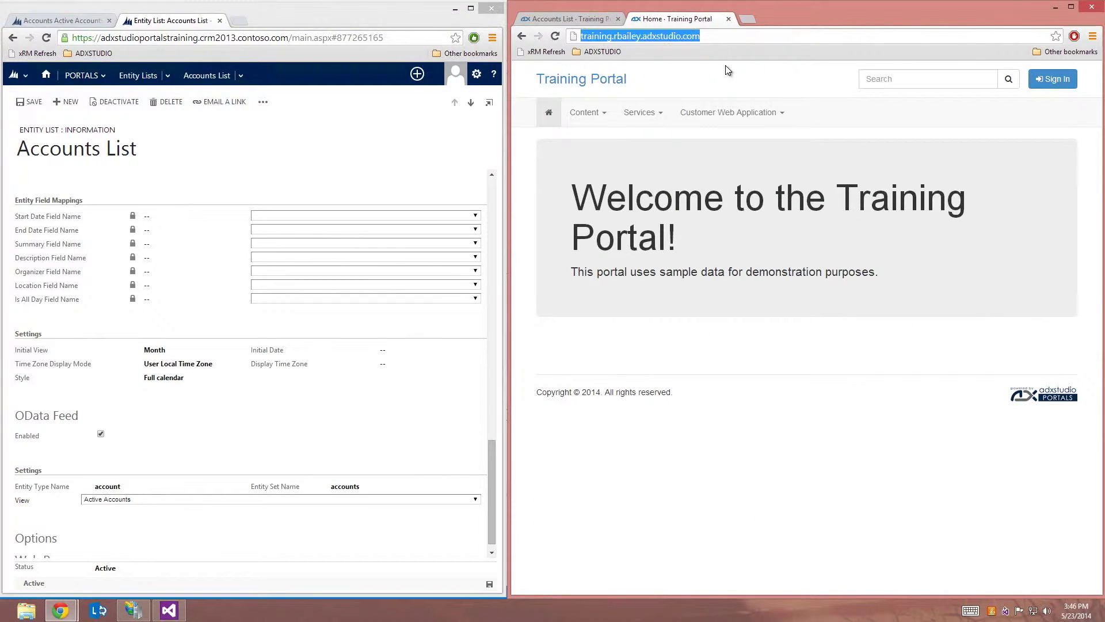
{"action": "left_click", "coordinate": [711, 35]}
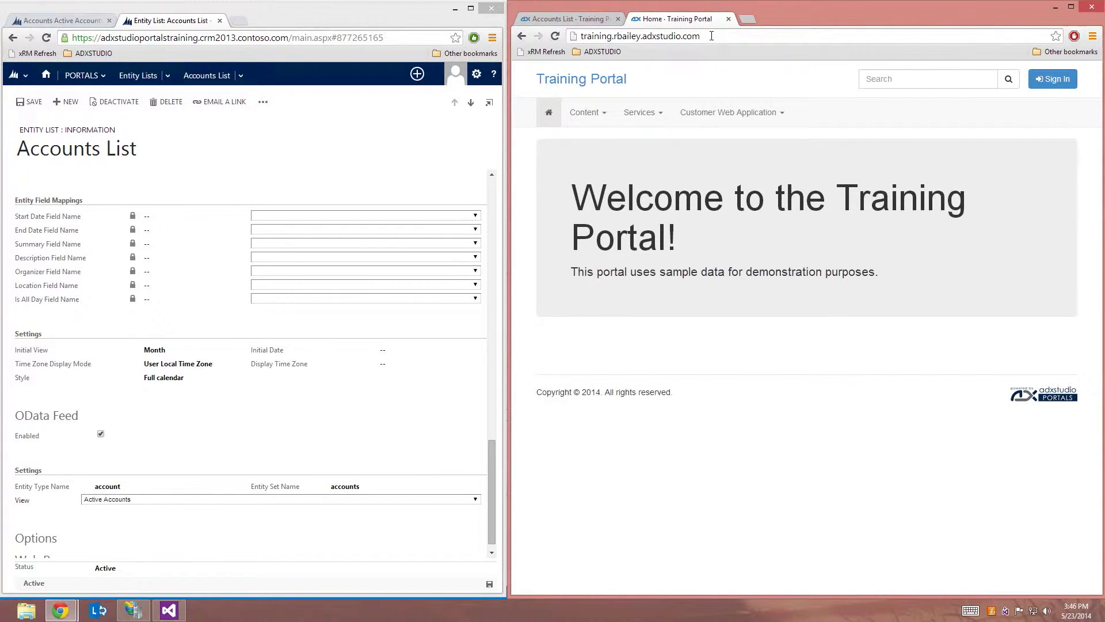
{"action": "type", "text": "/"}
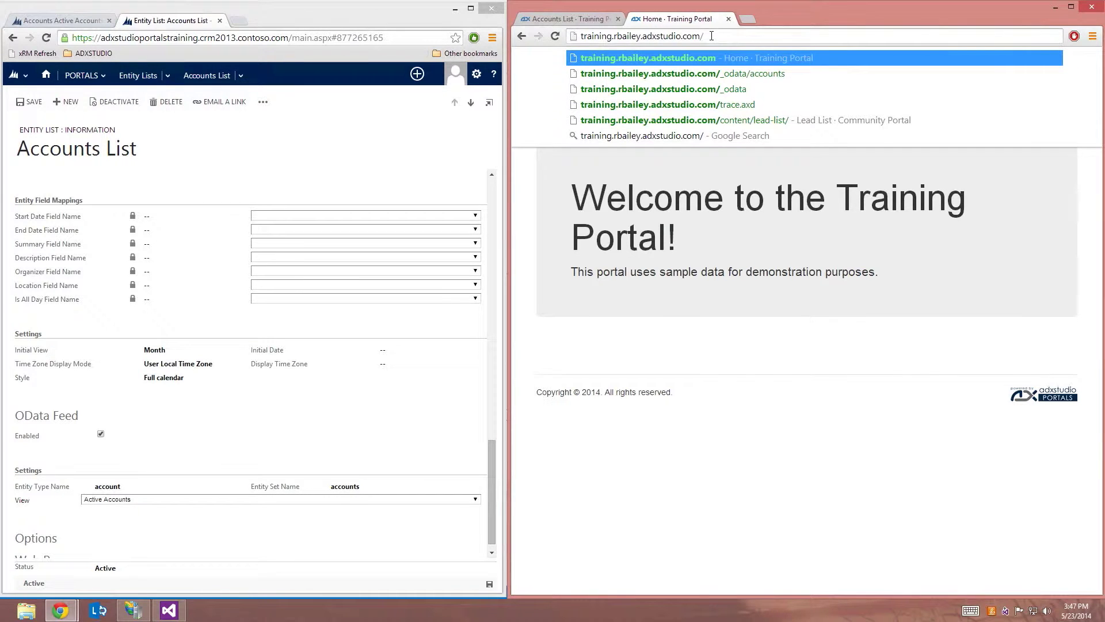
{"action": "type", "text": "_odata"}
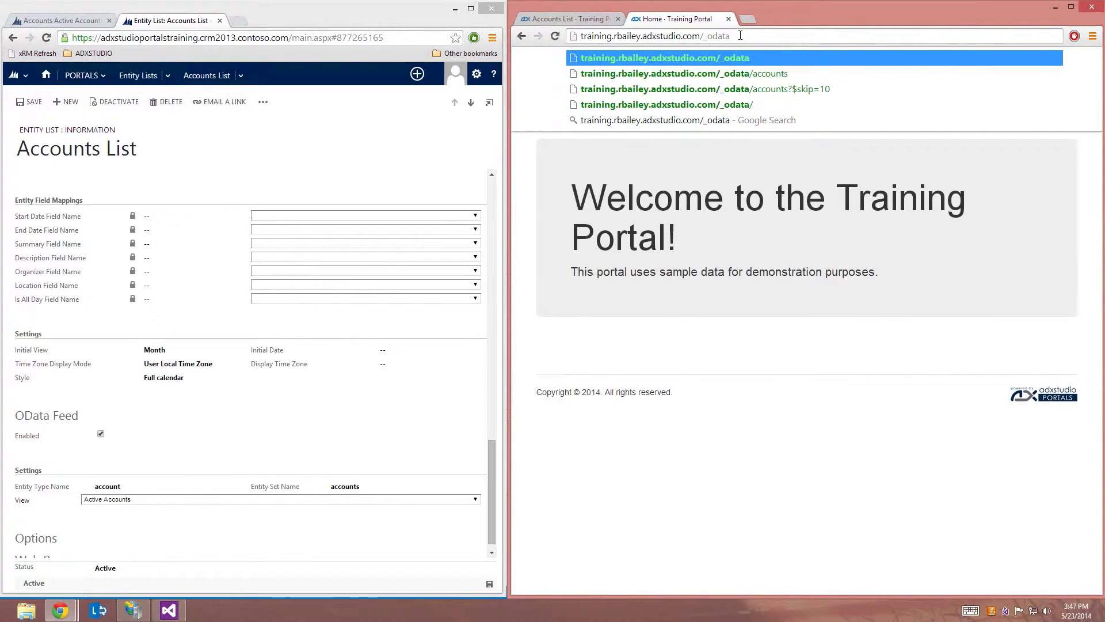
{"action": "key", "text": "Return"}
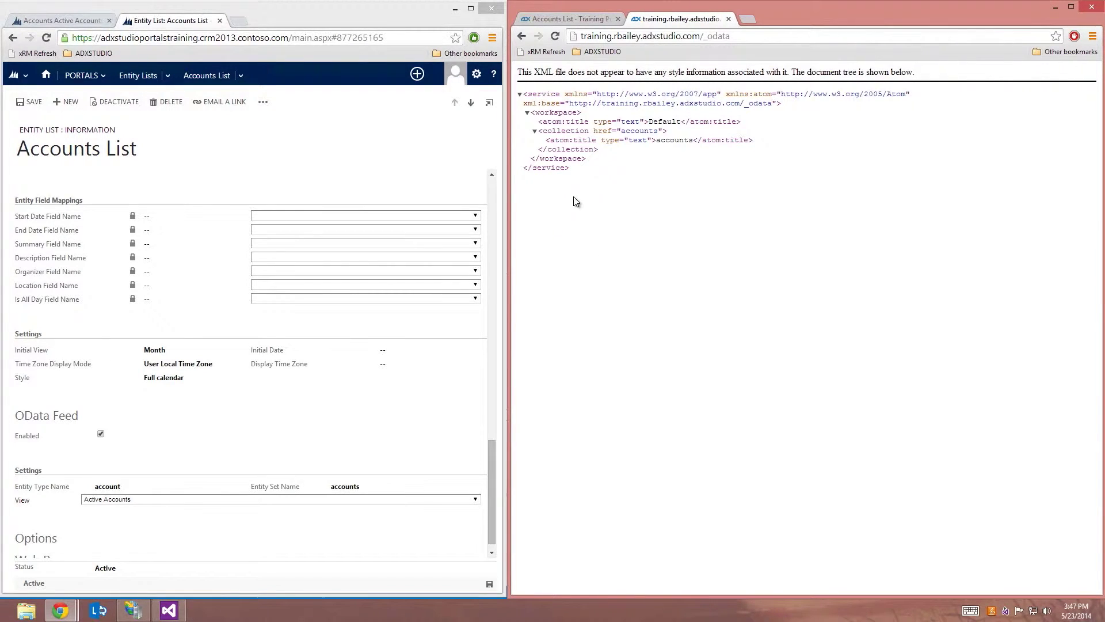
Extend the address to /_odata/accounts to show the account records as JSON.
{"action": "left_click", "coordinate": [752, 33]}
{"action": "left_click", "coordinate": [763, 38]}
{"action": "type", "text": "/a"}
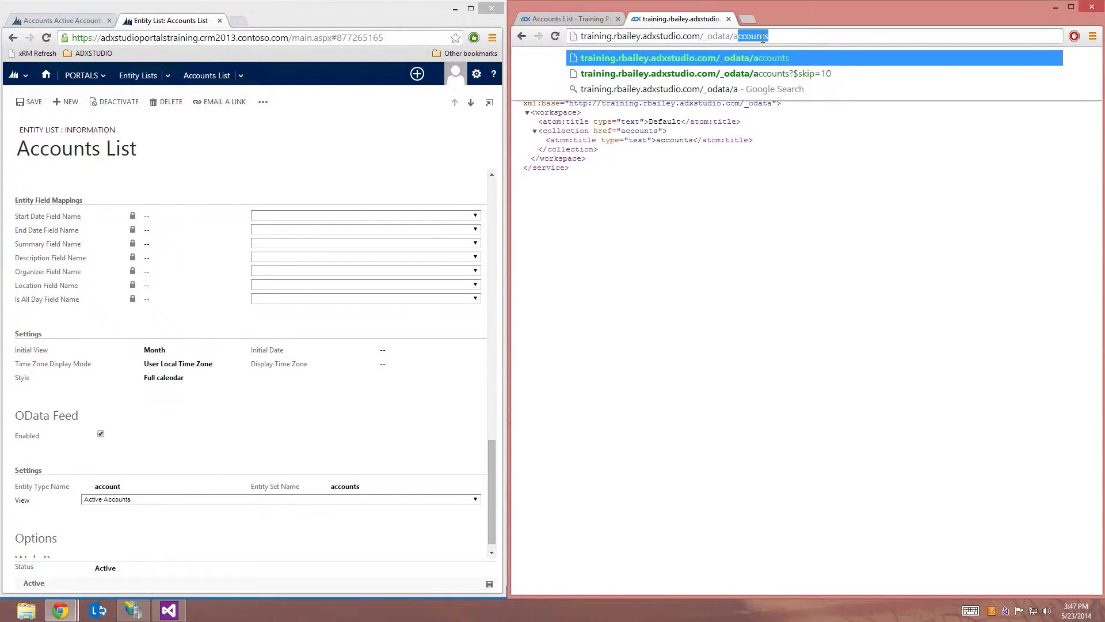
{"action": "type", "text": "ccounts"}
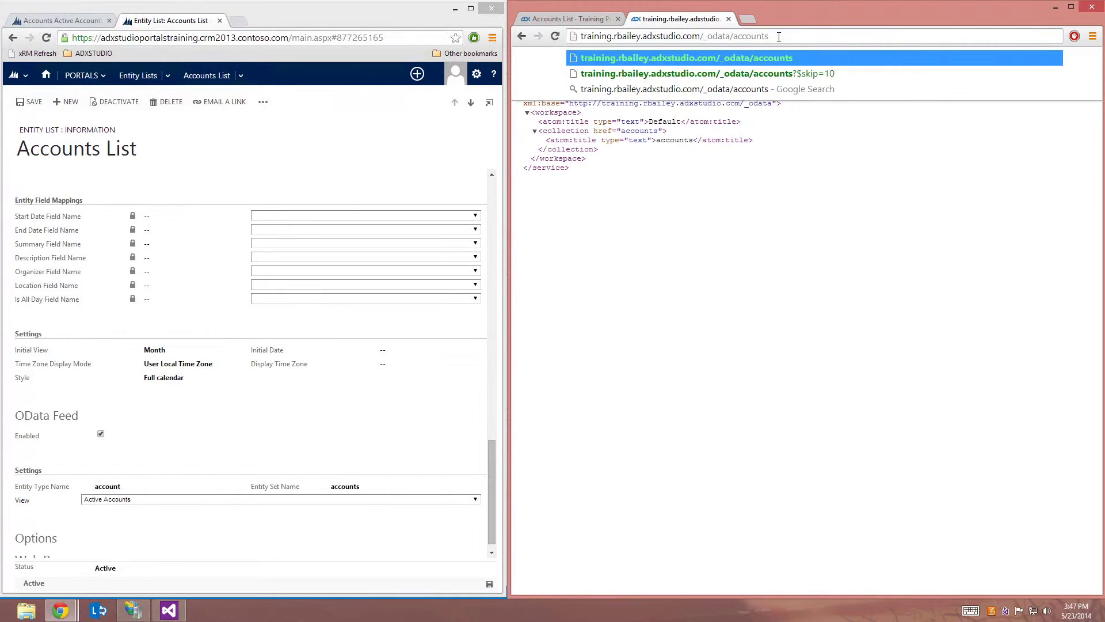
{"action": "key", "text": "Return"}
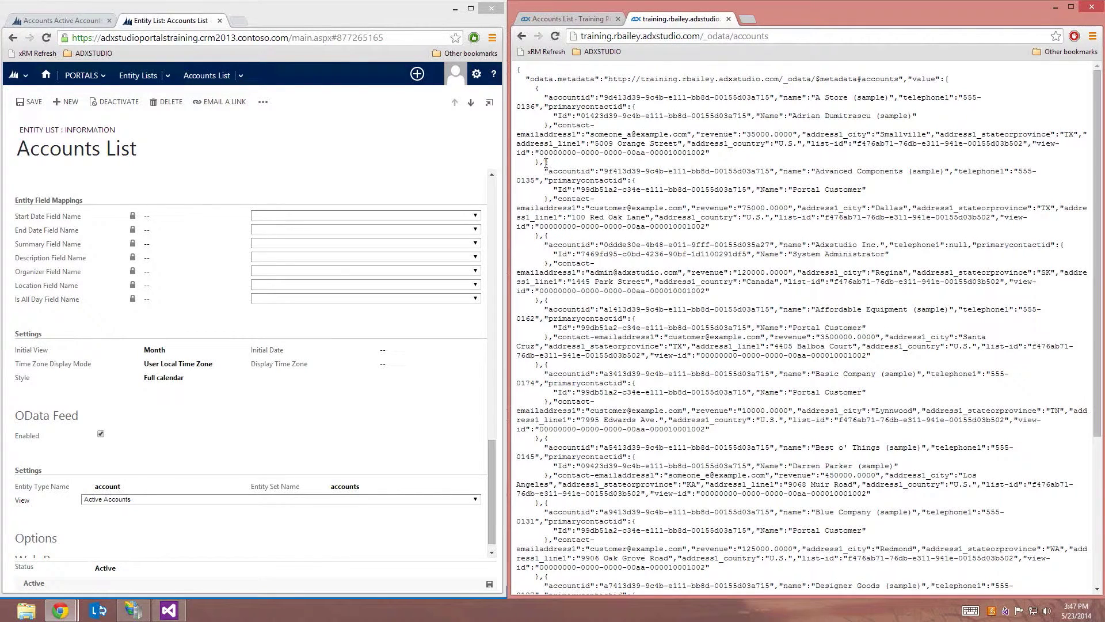
{"action": "left_click_drag", "start_coordinate": [545, 162], "coordinate": [540, 235]}
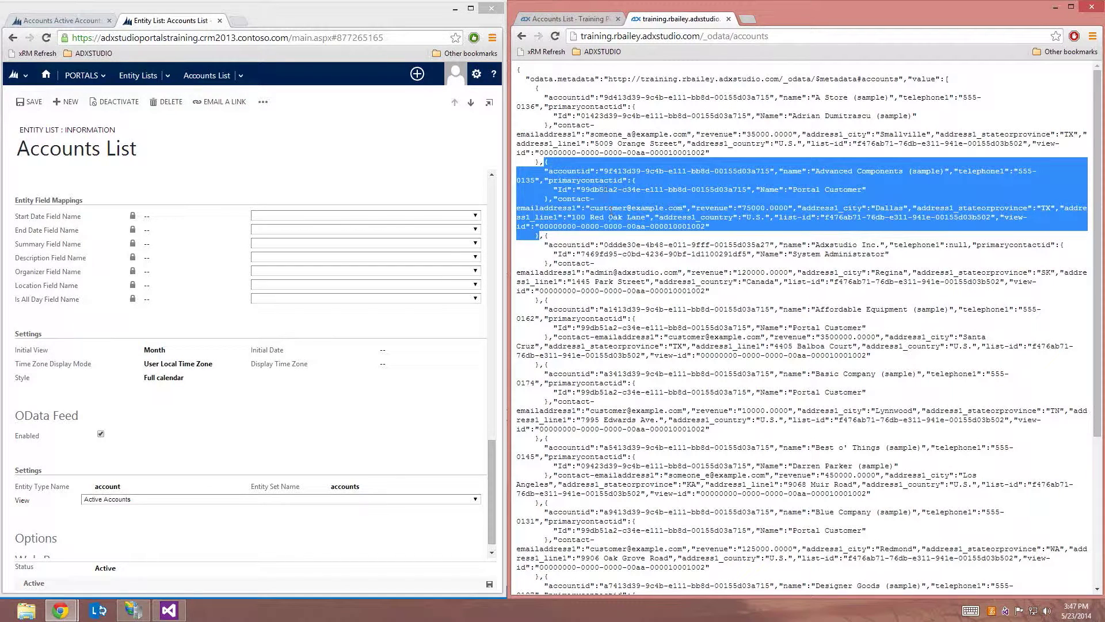
{"action": "left_click", "coordinate": [616, 213]}
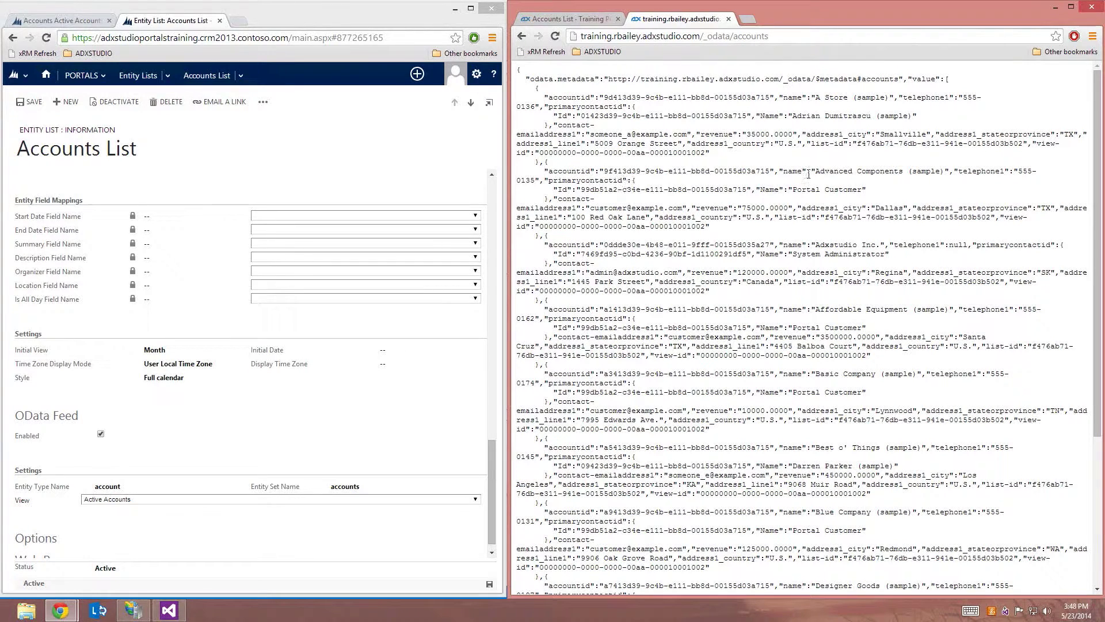
{"action": "left_click_drag", "start_coordinate": [782, 171], "coordinate": [942, 169]}
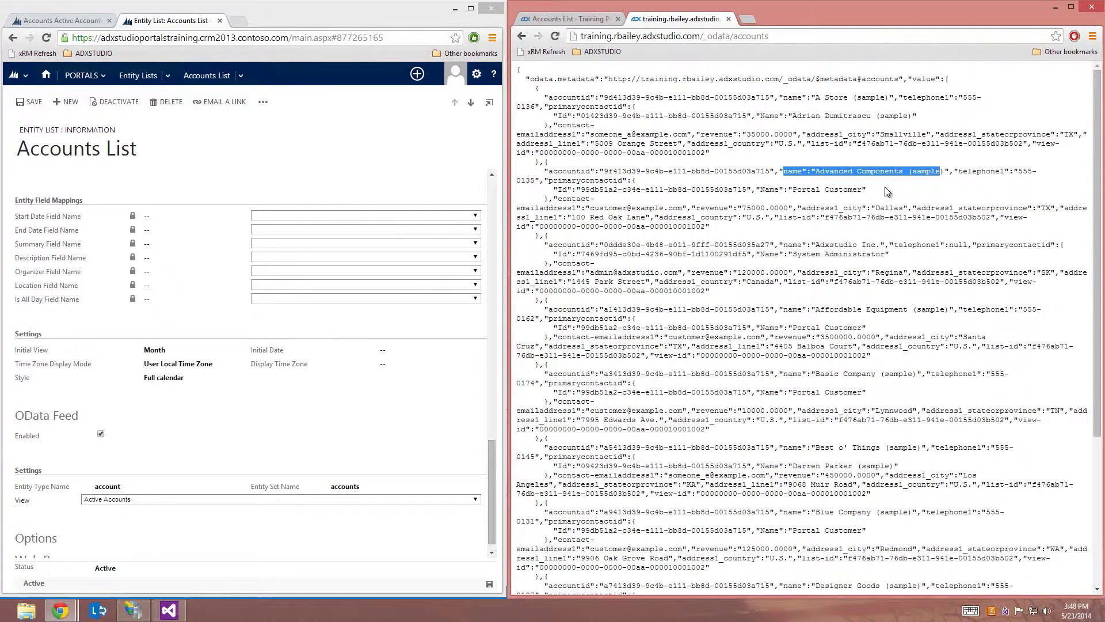
{"action": "left_click", "coordinate": [764, 191]}
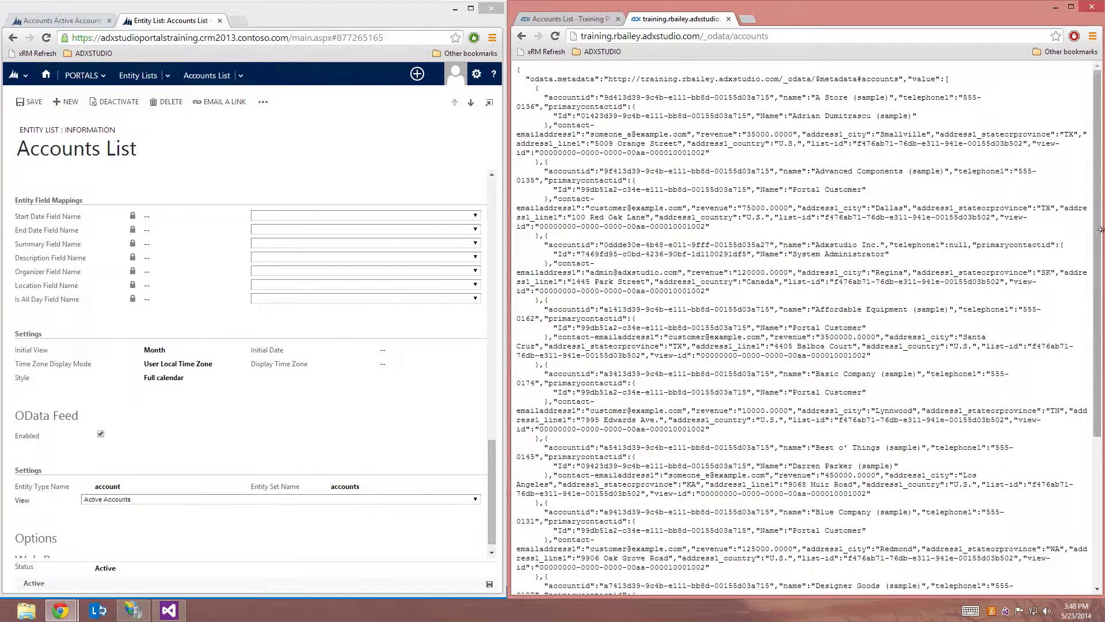
{"action": "scroll", "coordinate": [1100, 214], "scroll_direction": "down", "scroll_amount": 4}
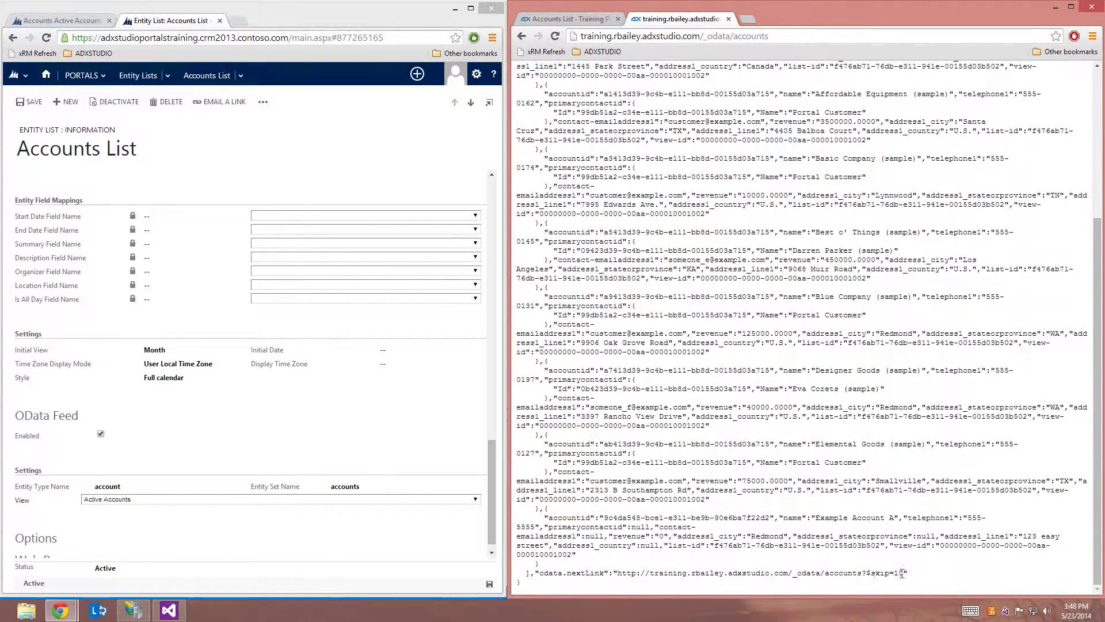
{"action": "left_click_drag", "start_coordinate": [905, 574], "coordinate": [617, 576]}
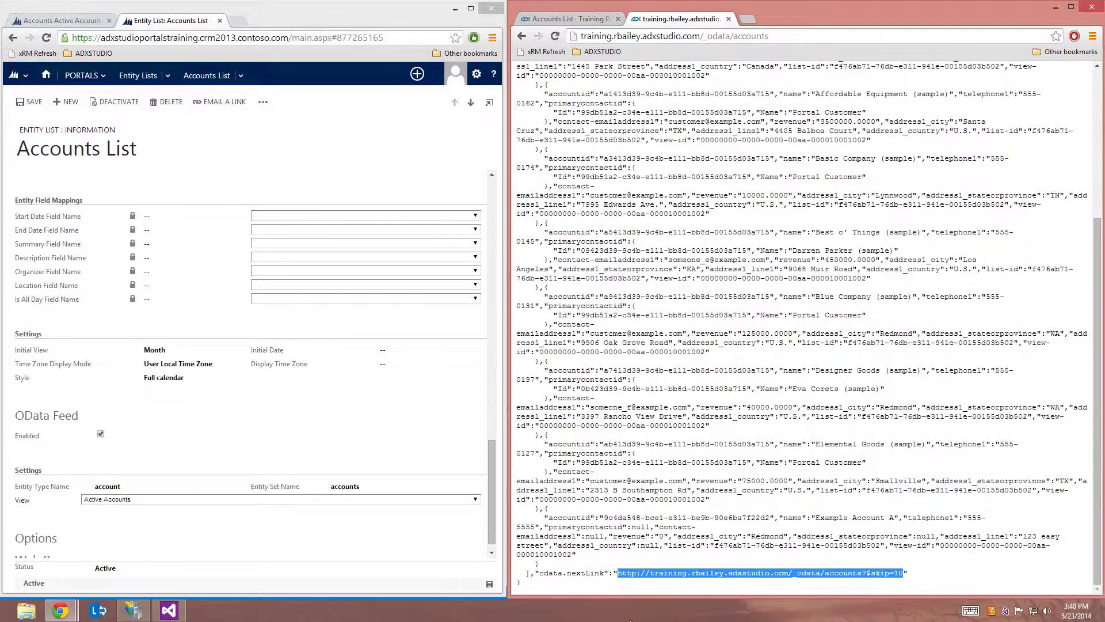
{"action": "left_click", "coordinate": [927, 576]}
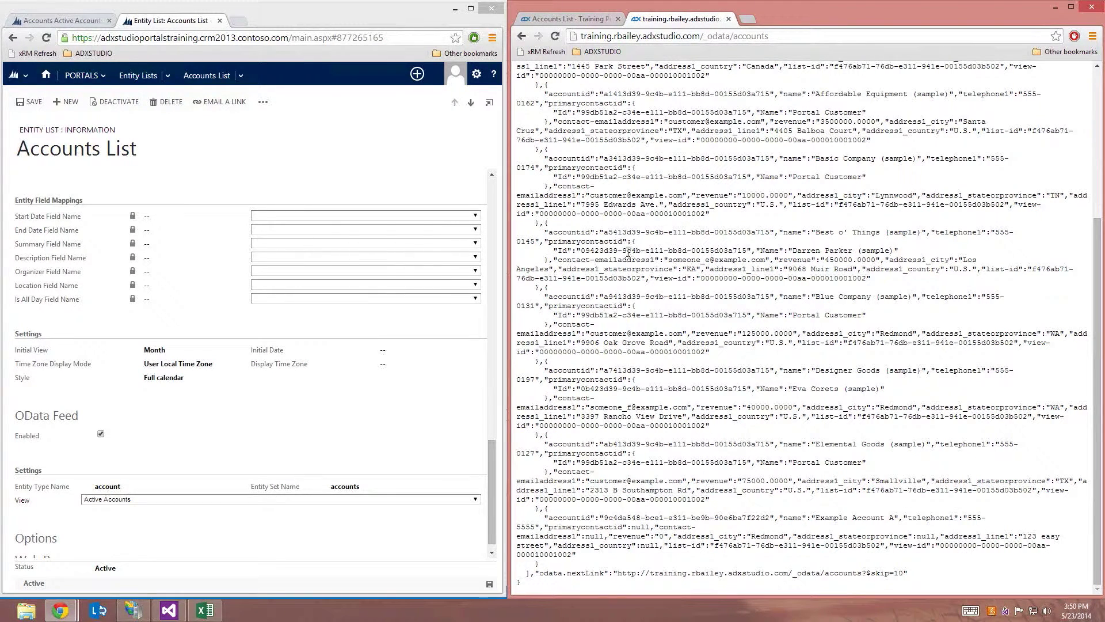
Maximize Excel and start a connection From Other Sources > From OData Data Feed.
{"action": "left_click", "coordinate": [205, 610]}
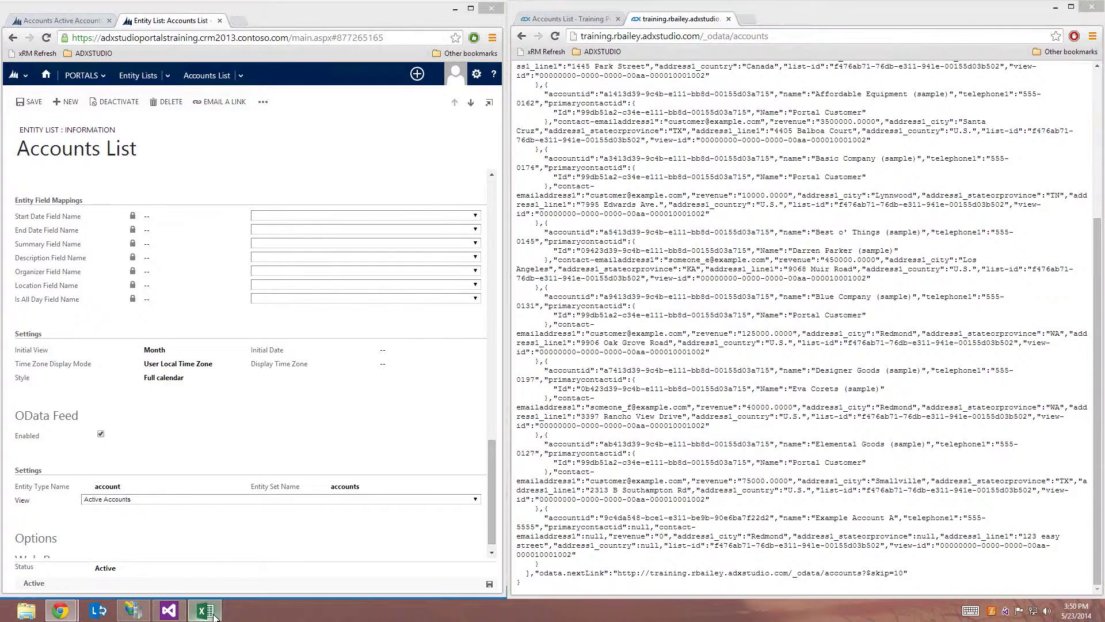
{"action": "left_click", "coordinate": [711, 9]}
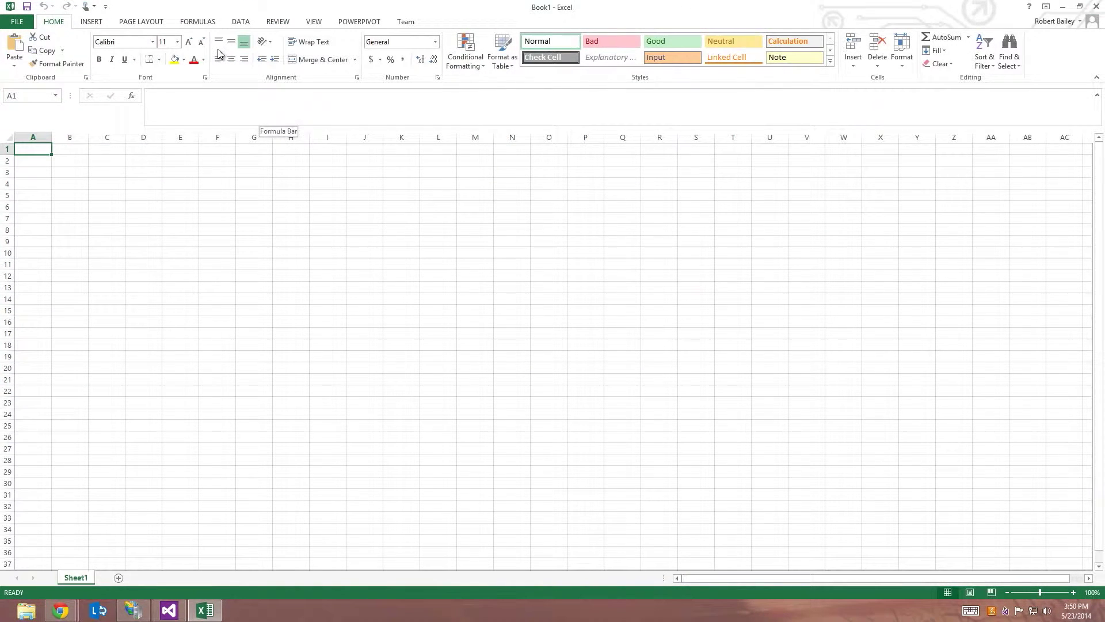
{"action": "left_click", "coordinate": [241, 23]}
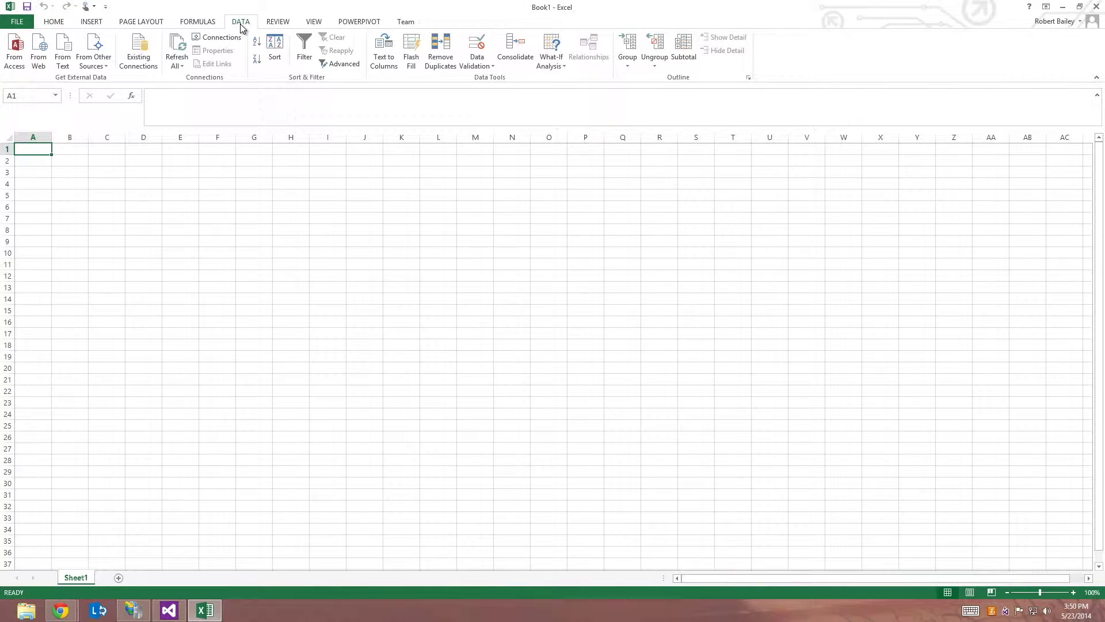
{"action": "left_click", "coordinate": [99, 68]}
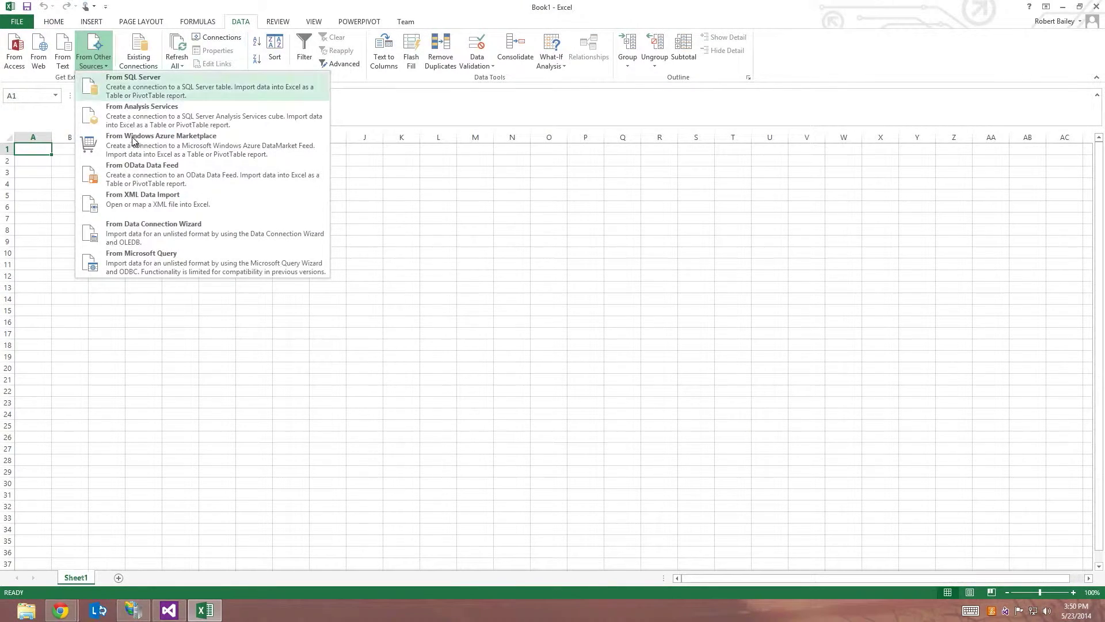
{"action": "left_click", "coordinate": [146, 183]}
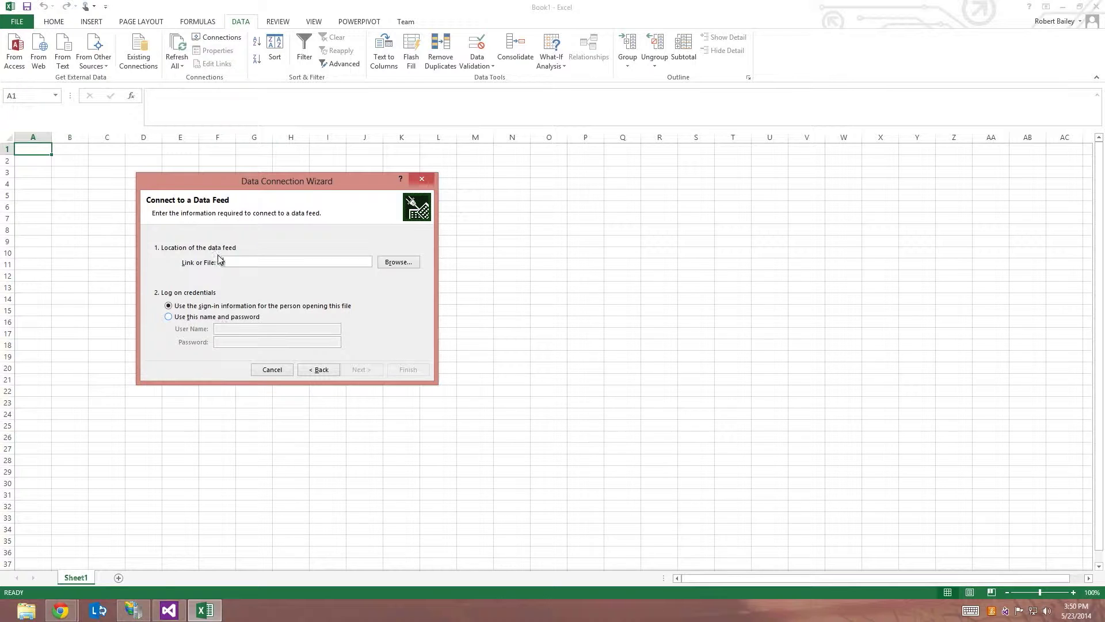
Copy the portal's _odata feed address from the browser and paste it as the feed location.
{"action": "mouse_move", "coordinate": [58, 614]}
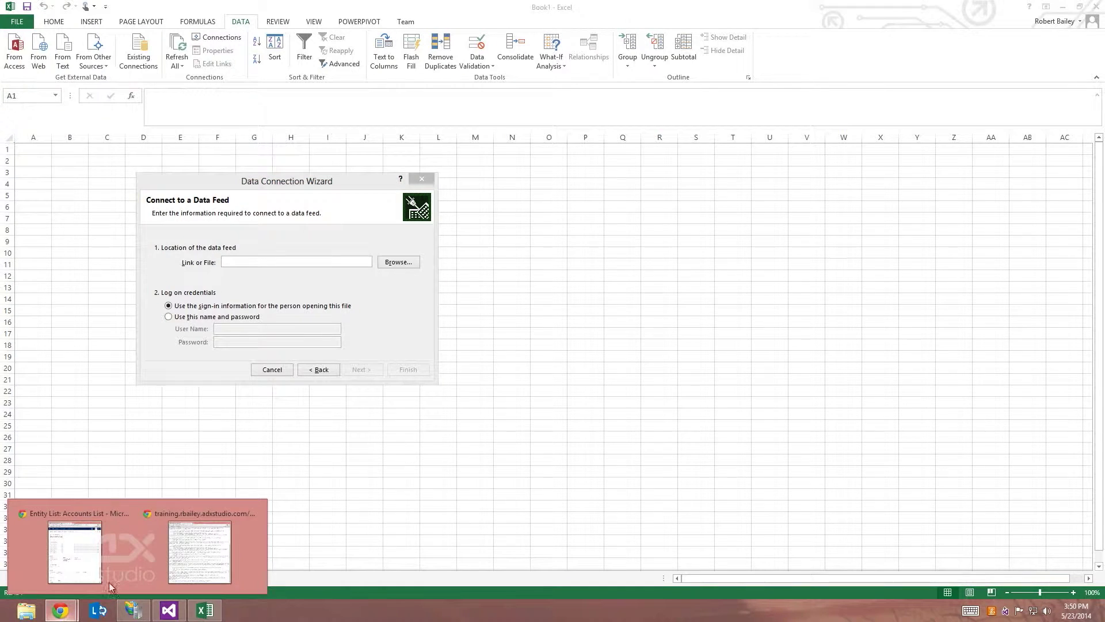
{"action": "left_click", "coordinate": [200, 551]}
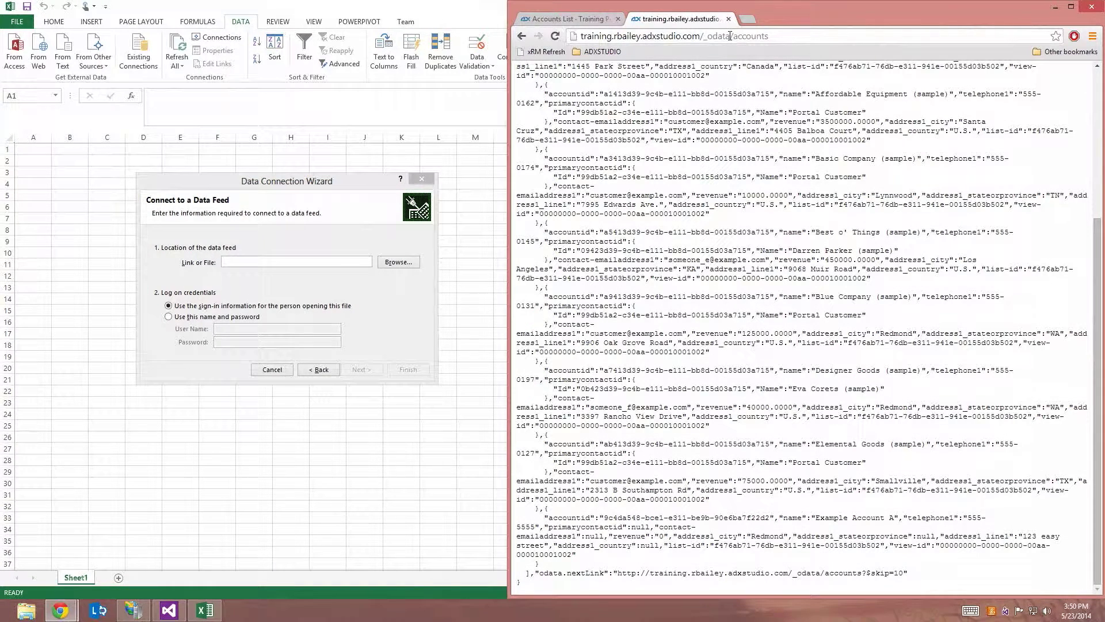
{"action": "left_click_drag", "start_coordinate": [717, 36], "coordinate": [580, 36]}
{"action": "key", "text": "ctrl+c"}
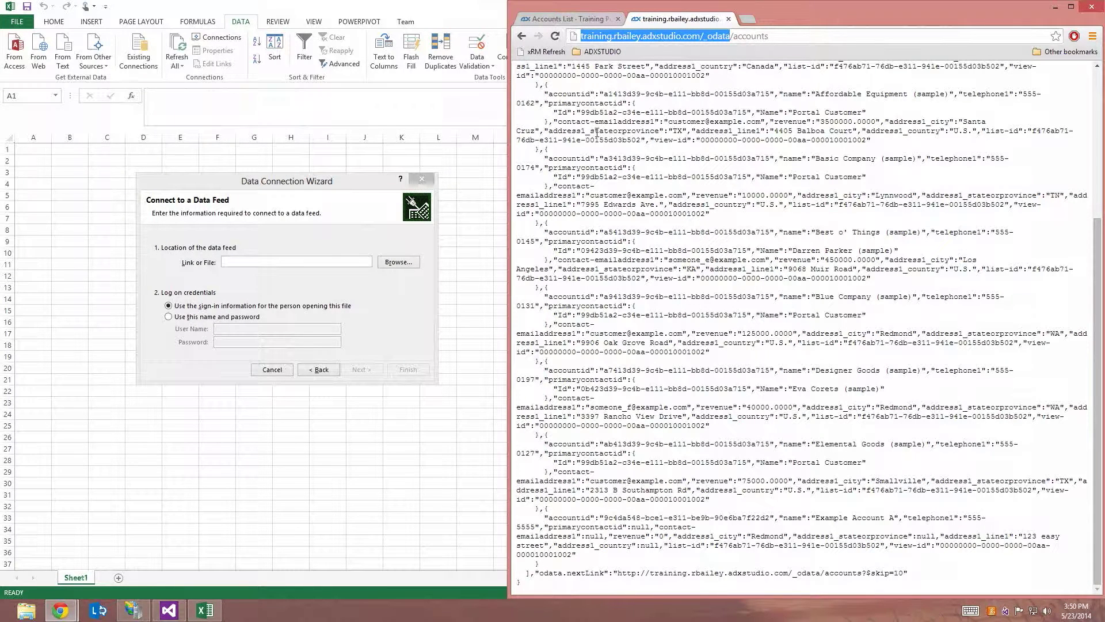
{"action": "left_click", "coordinate": [273, 262]}
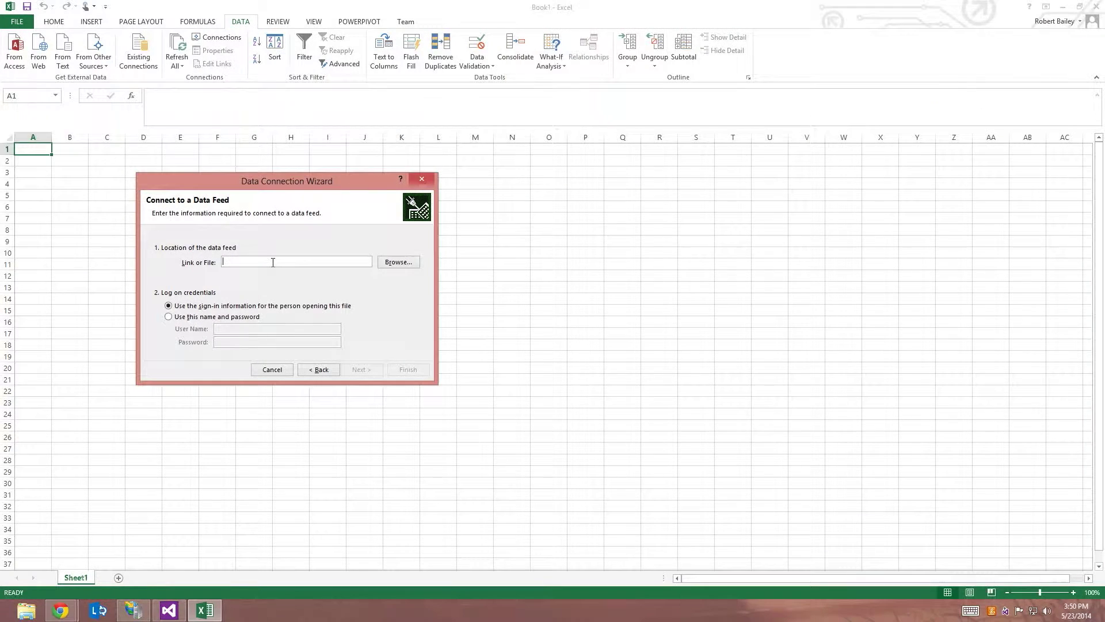
{"action": "key", "text": "ctrl+v"}
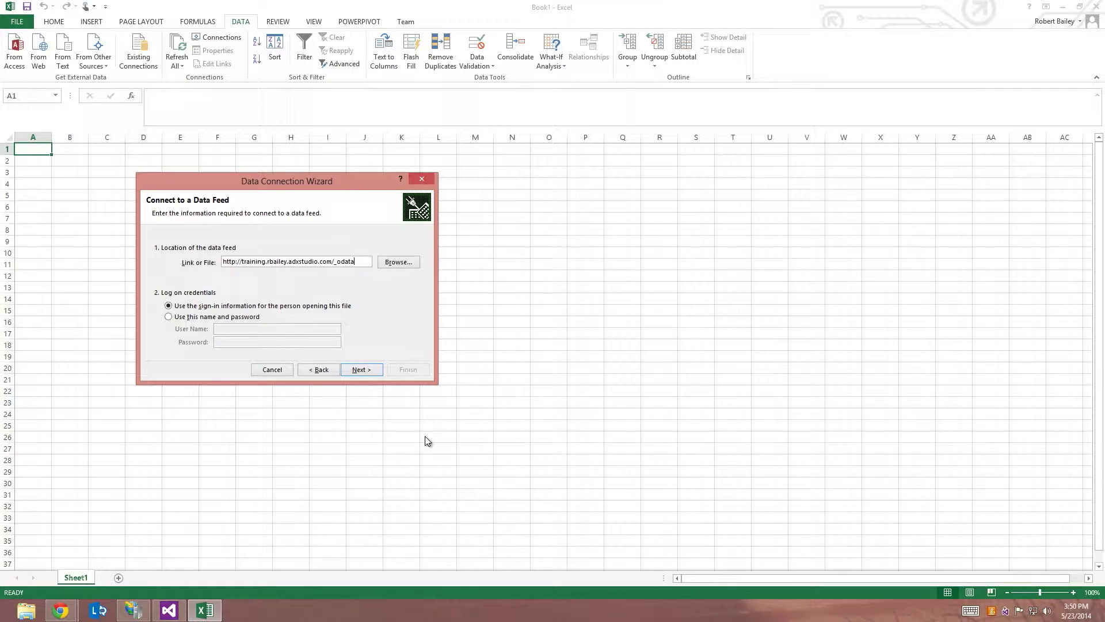
{"action": "left_click", "coordinate": [361, 370]}
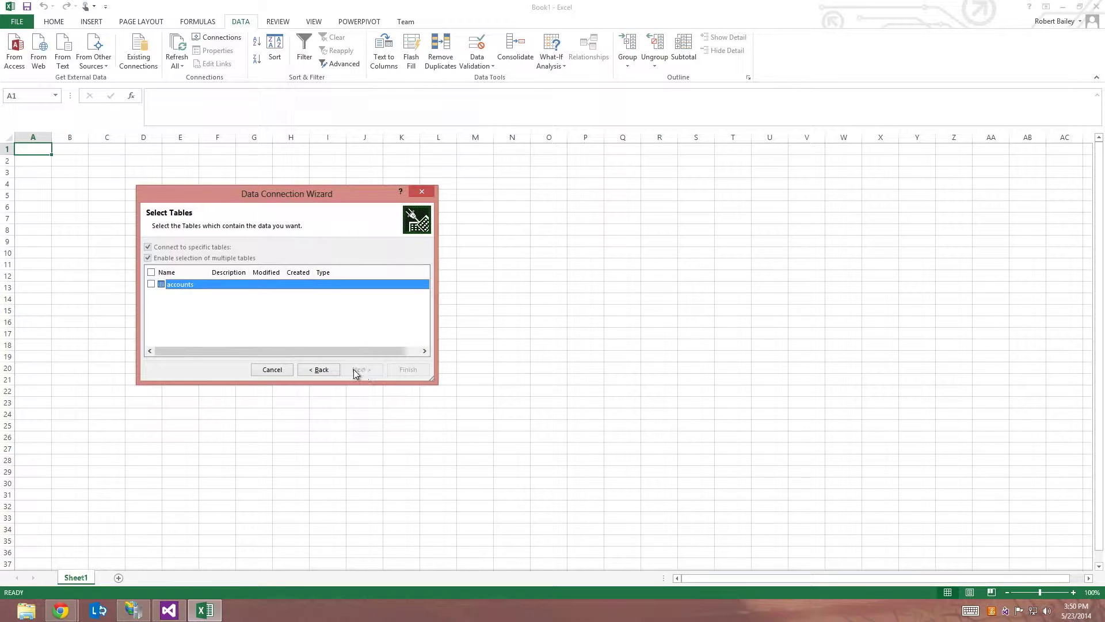
Tick the accounts table and advance to the save-connection-file step.
{"action": "left_click", "coordinate": [195, 344]}
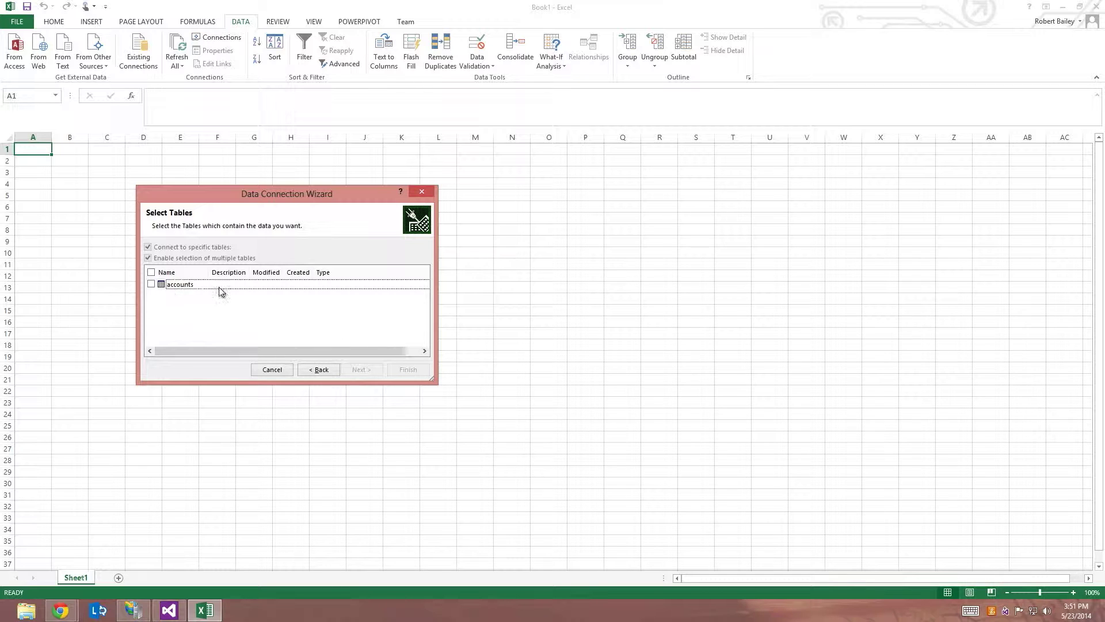
{"action": "left_click", "coordinate": [151, 284]}
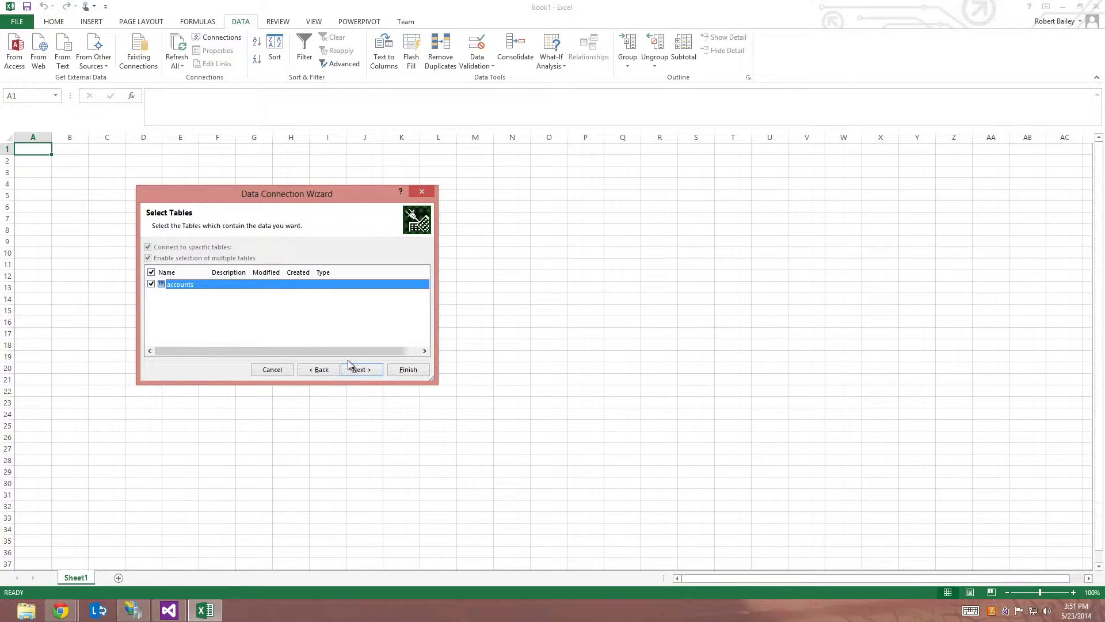
{"action": "left_click", "coordinate": [364, 372]}
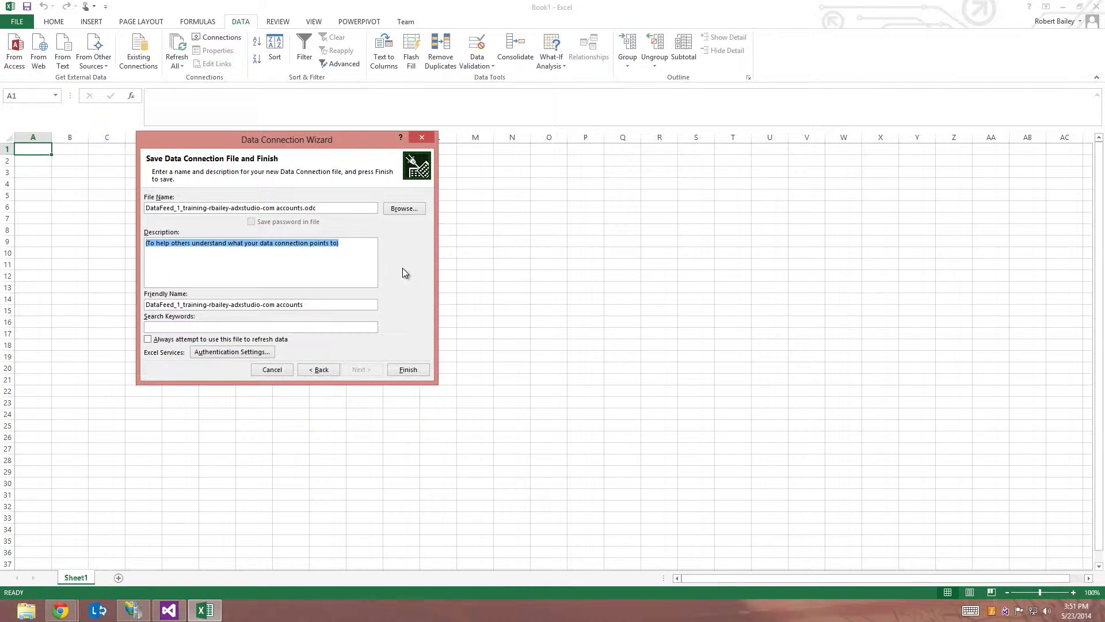
Finish the wizard, overwrite the existing .odc file, and import accounts as a table at $A$1.
{"action": "left_click", "coordinate": [411, 371]}
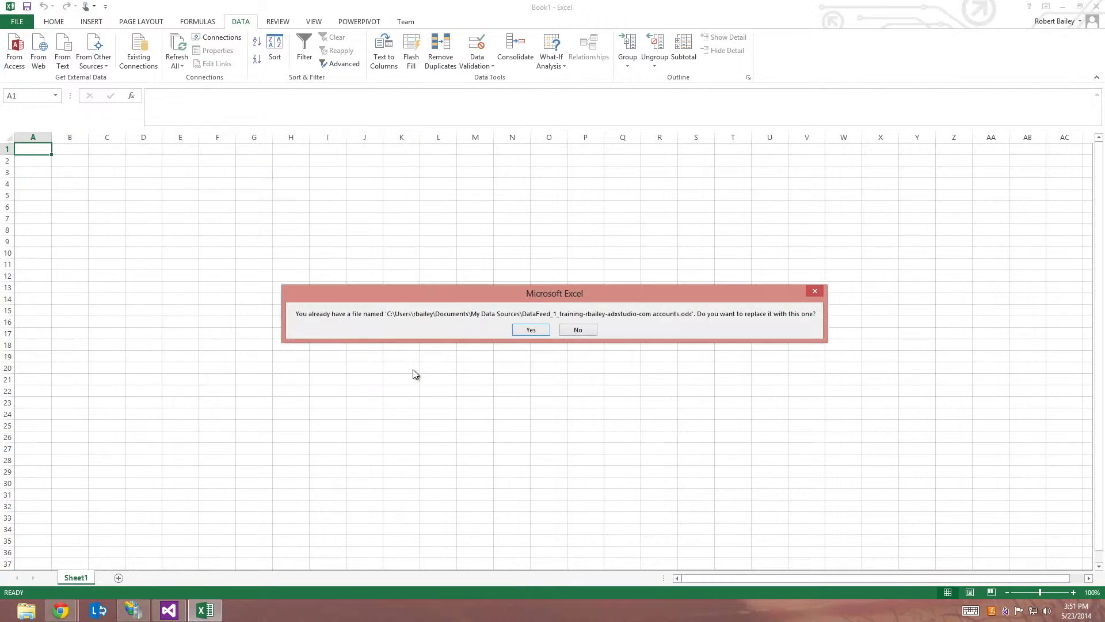
{"action": "left_click", "coordinate": [530, 330]}
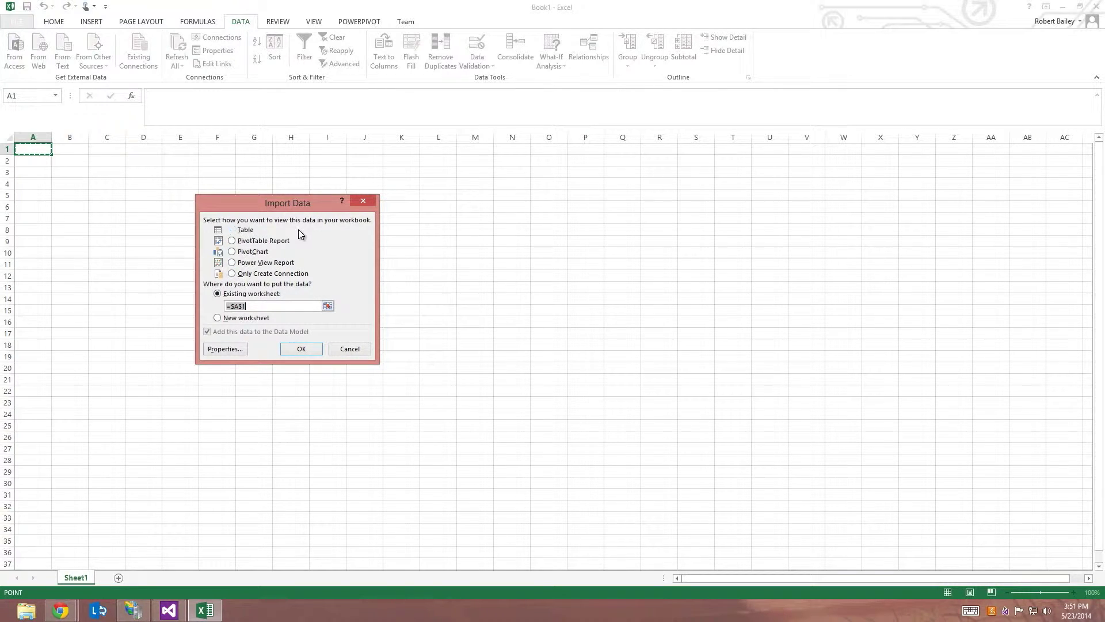
{"action": "left_click", "coordinate": [300, 349]}
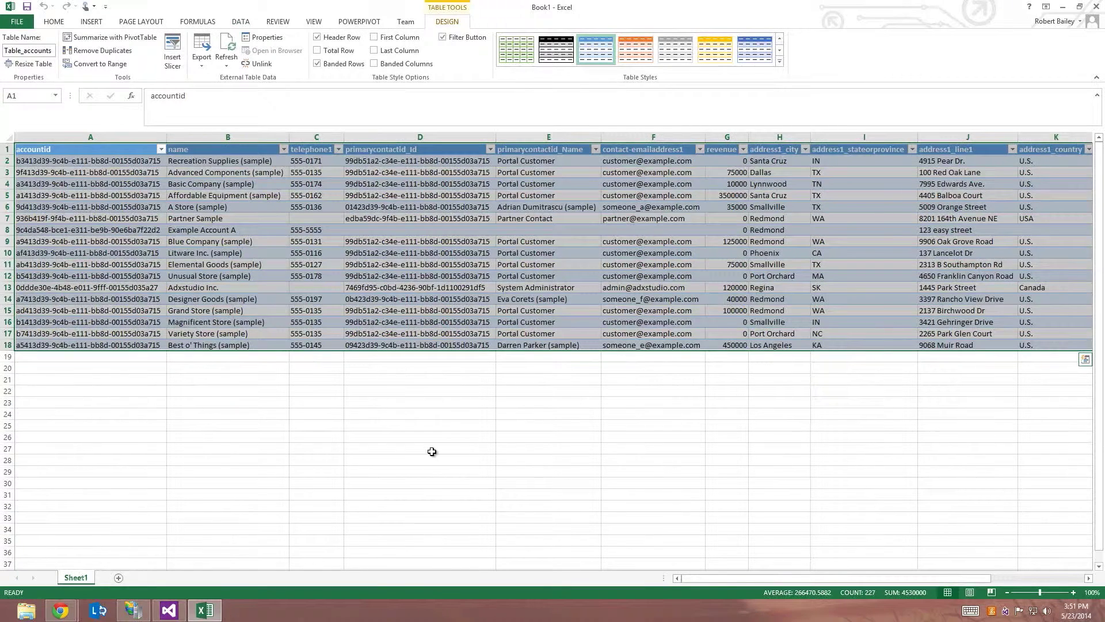
{"action": "left_click", "coordinate": [430, 449]}
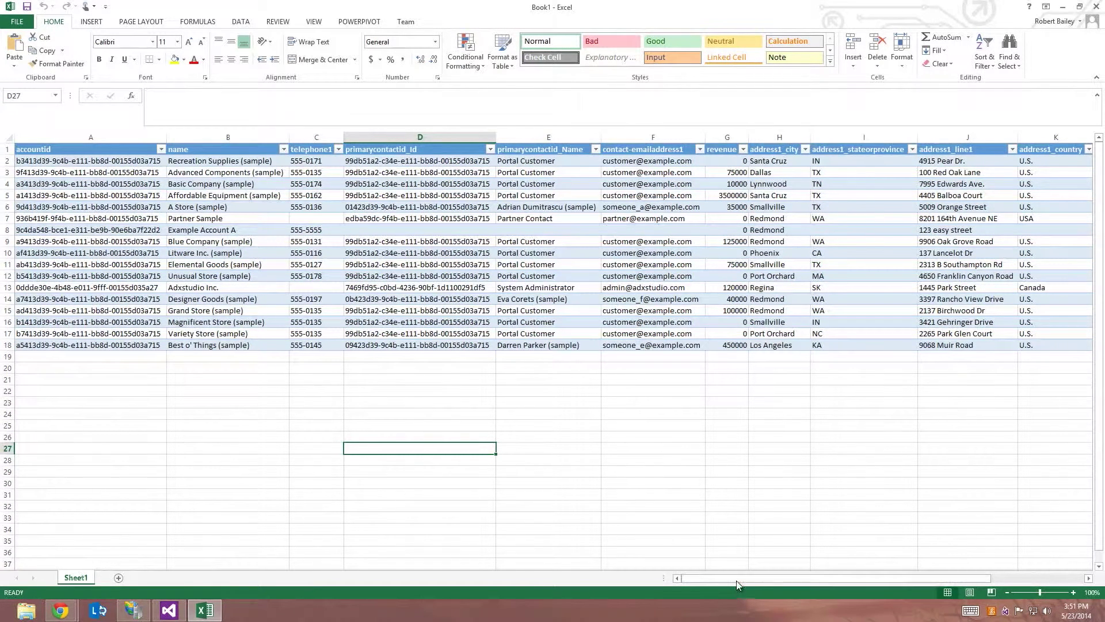
Select cell C21 below the 17-row accounts table and show the Data ribbon.
{"action": "left_click_drag", "start_coordinate": [737, 581], "coordinate": [690, 582]}
{"action": "left_click", "coordinate": [315, 382]}
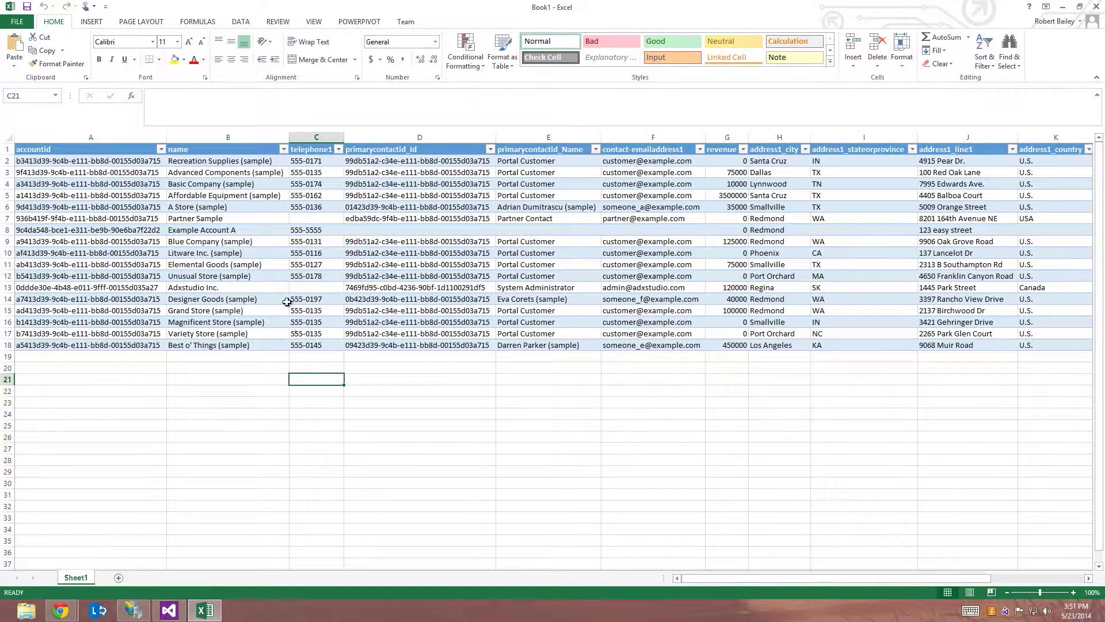
{"action": "left_click", "coordinate": [244, 26]}
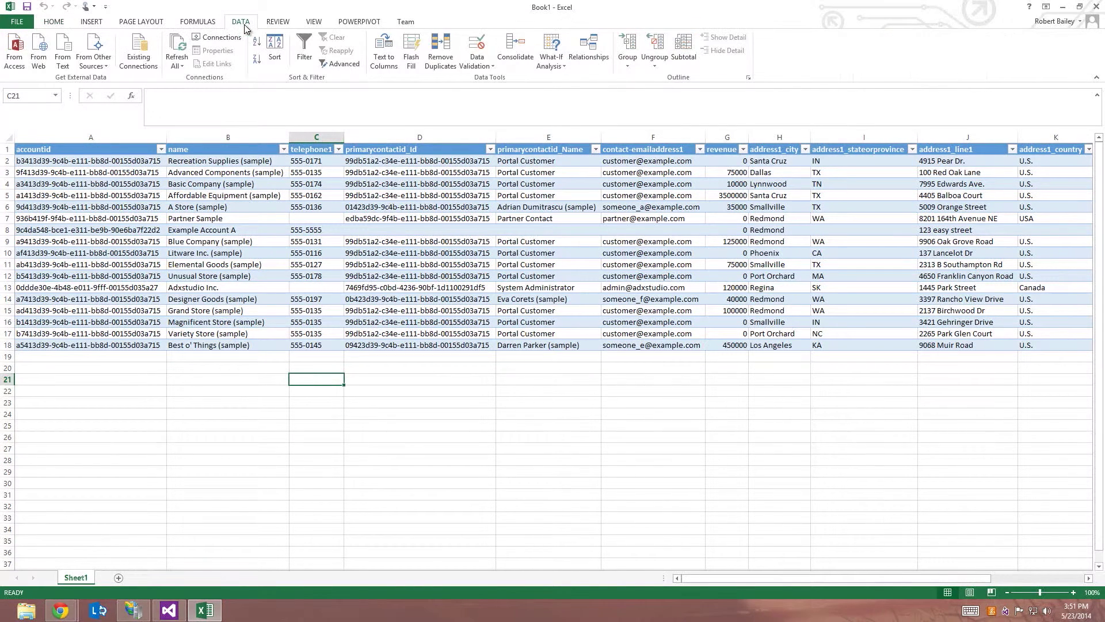
Open the workbook's existing DataFeed accounts connection for import at $C$21.
{"action": "left_click", "coordinate": [138, 62]}
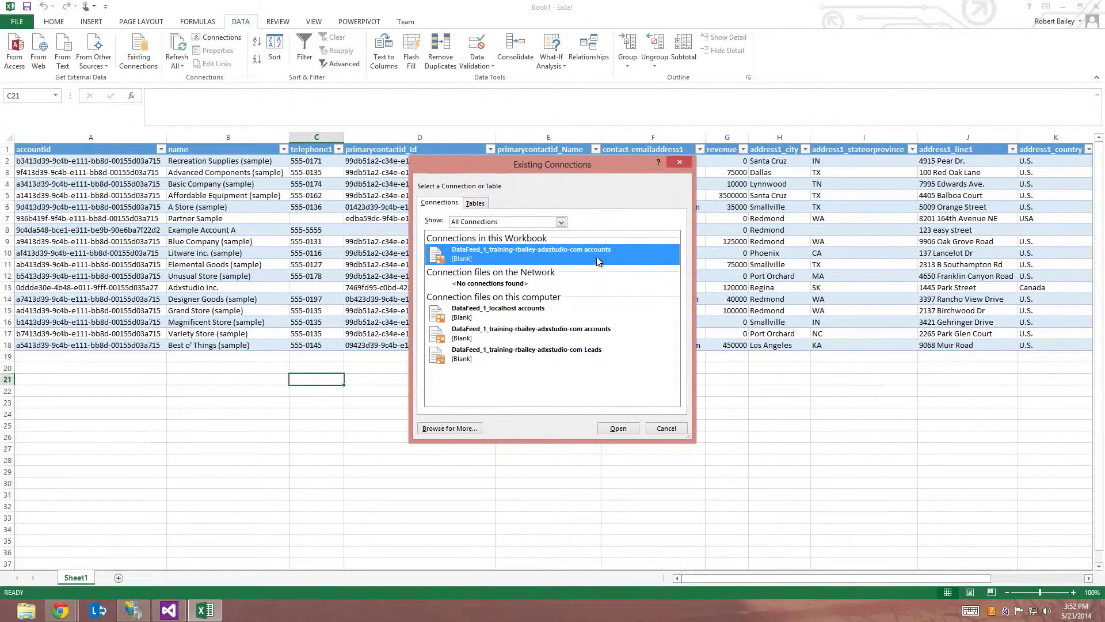
{"action": "left_click", "coordinate": [618, 428]}
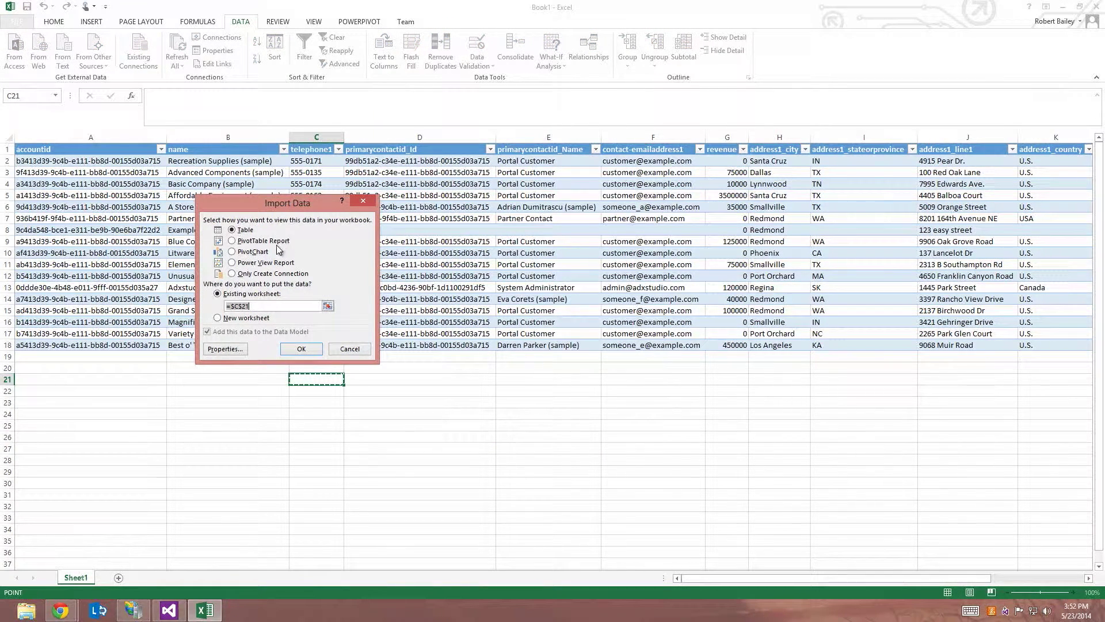
Import the accounts connection as a PivotChart at C21 and move it below the table.
{"action": "left_click", "coordinate": [232, 252]}
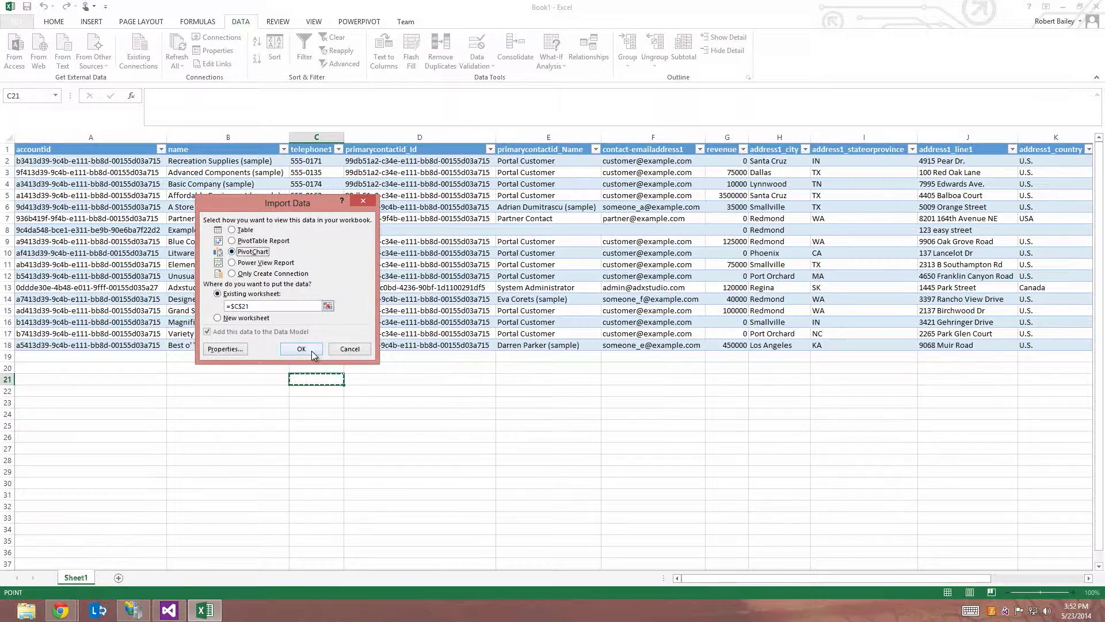
{"action": "left_click", "coordinate": [304, 347]}
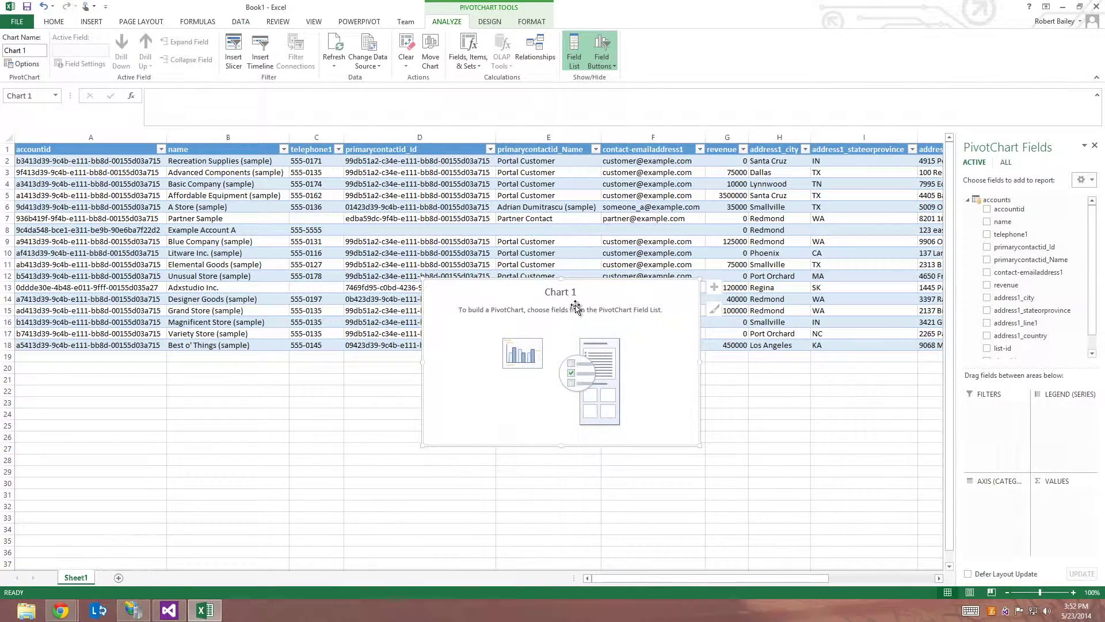
{"action": "left_click_drag", "start_coordinate": [577, 308], "coordinate": [319, 391]}
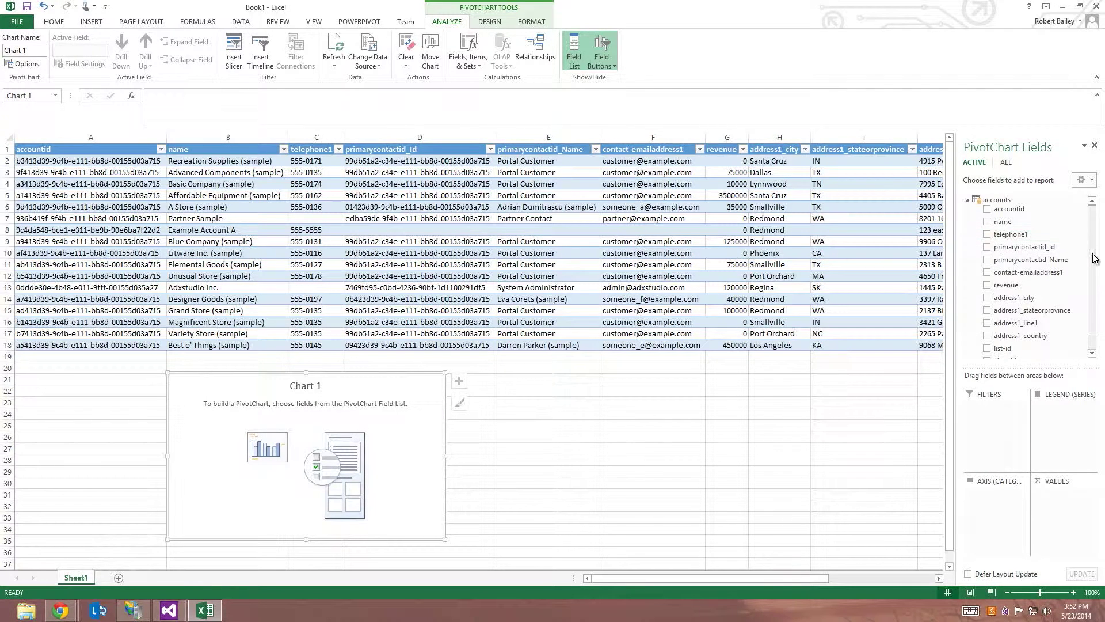
Add name and address1_city, moving name into Values to count accounts per city.
{"action": "left_click_drag", "start_coordinate": [1095, 245], "coordinate": [1095, 257]}
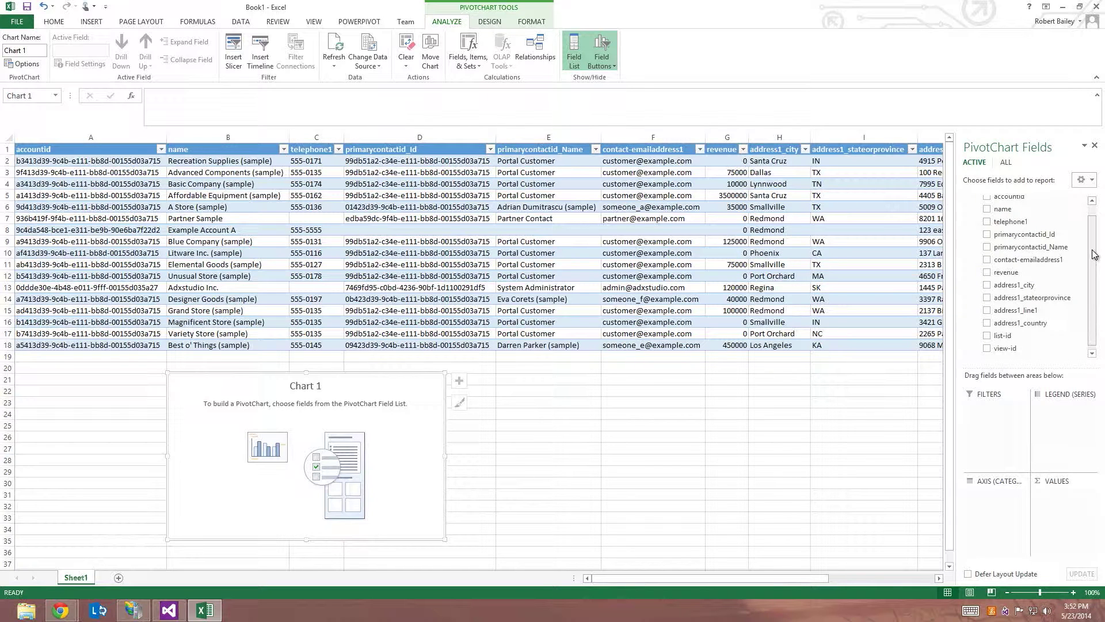
{"action": "left_click", "coordinate": [987, 209]}
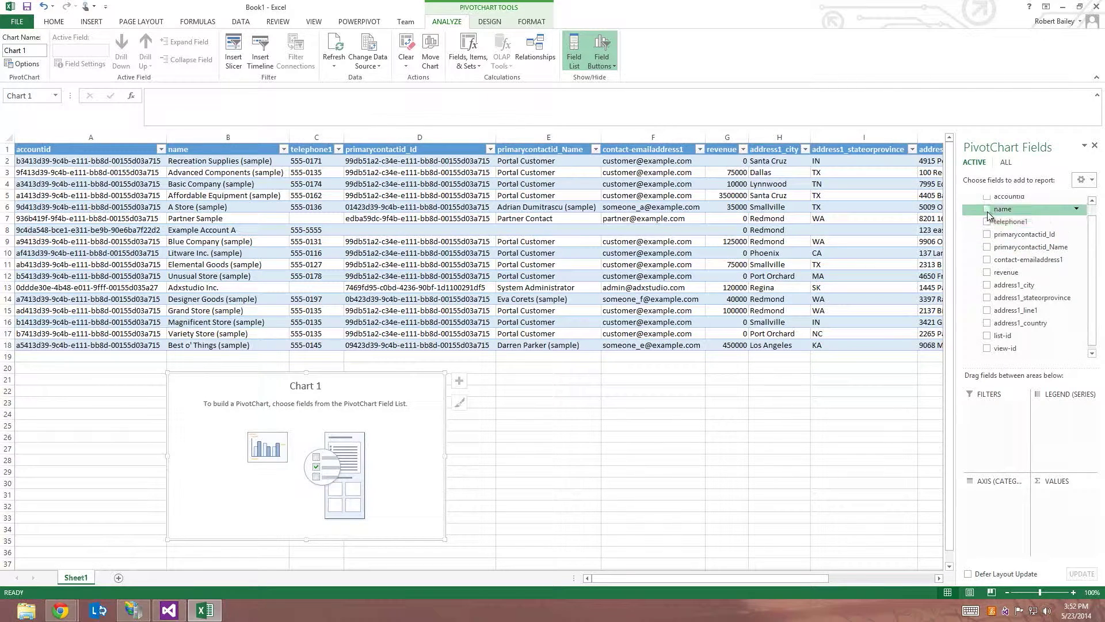
{"action": "left_click", "coordinate": [987, 285]}
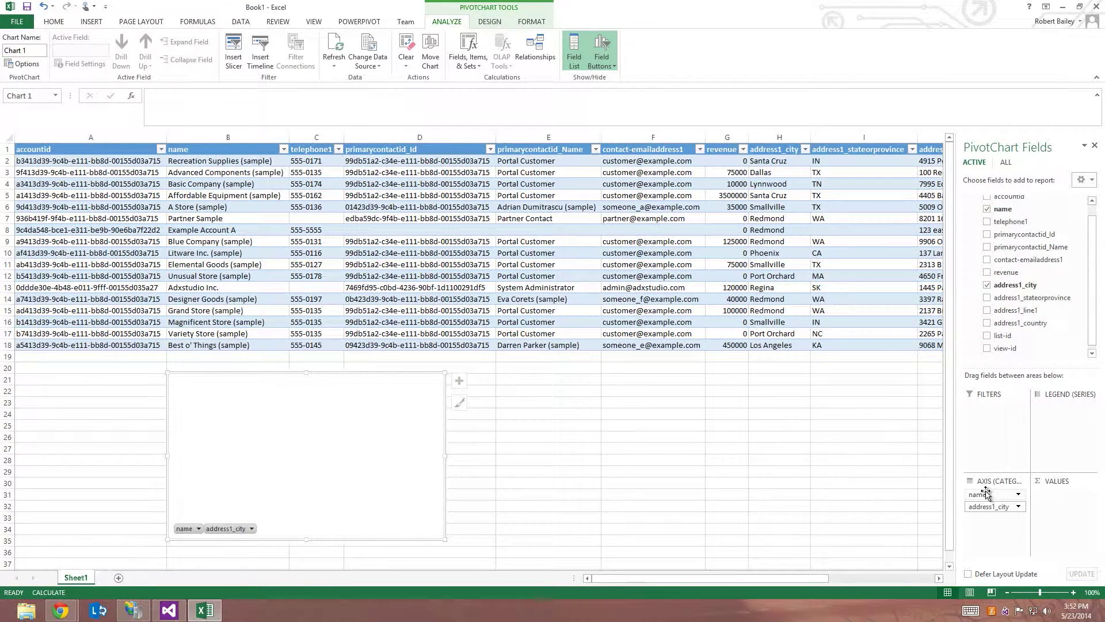
{"action": "left_click_drag", "start_coordinate": [981, 495], "coordinate": [1054, 495]}
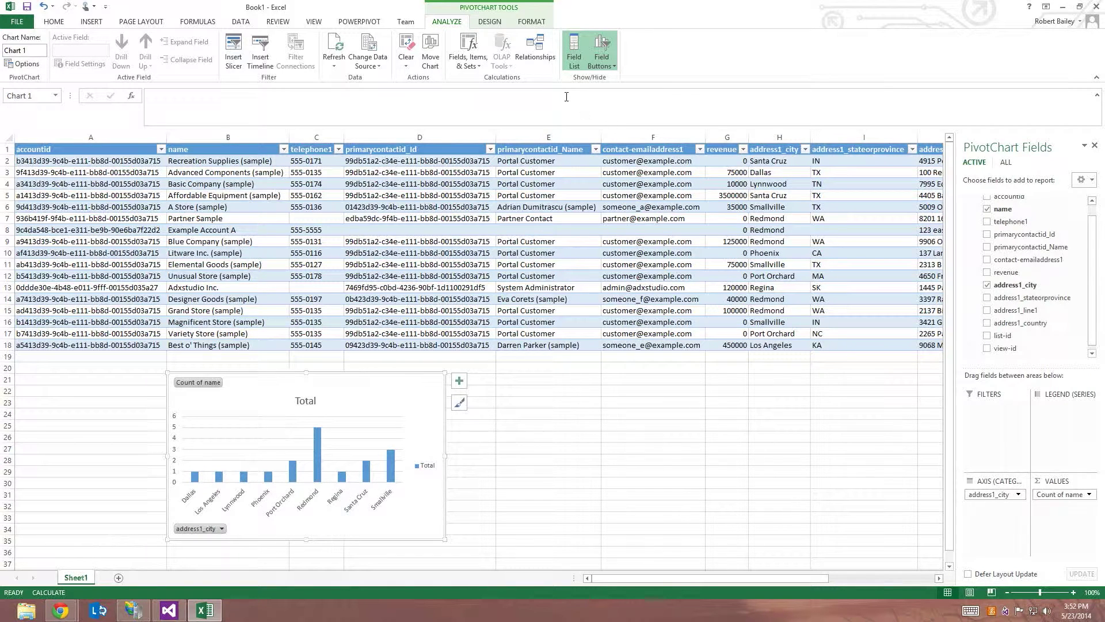
Change the PivotChart's chart type to Pie > 3-D Pie.
{"action": "left_click", "coordinate": [489, 22]}
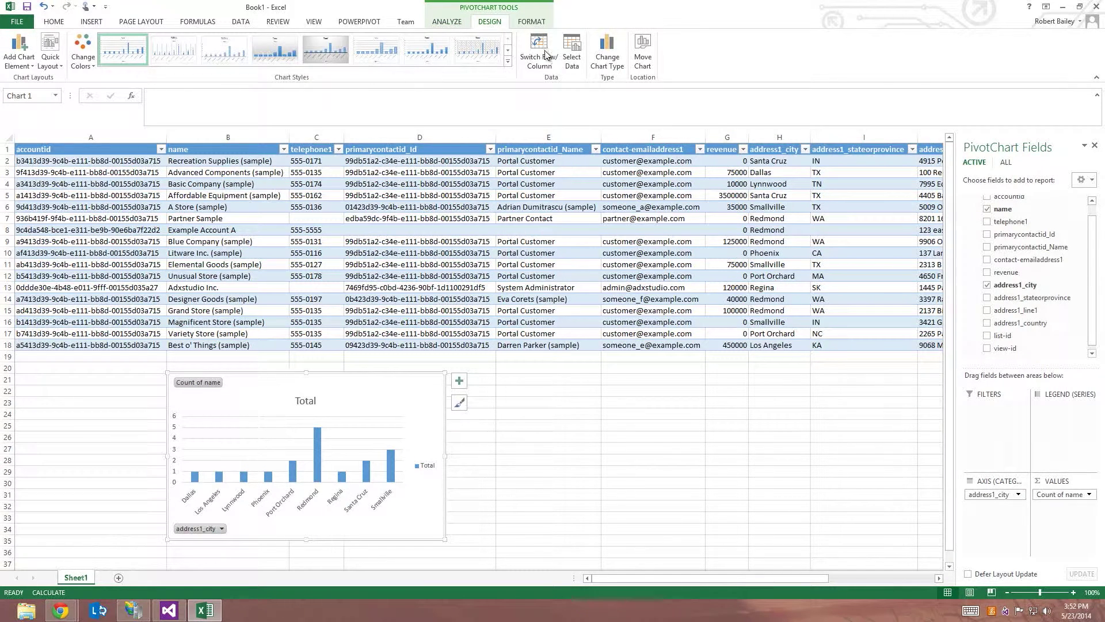
{"action": "left_click", "coordinate": [606, 53]}
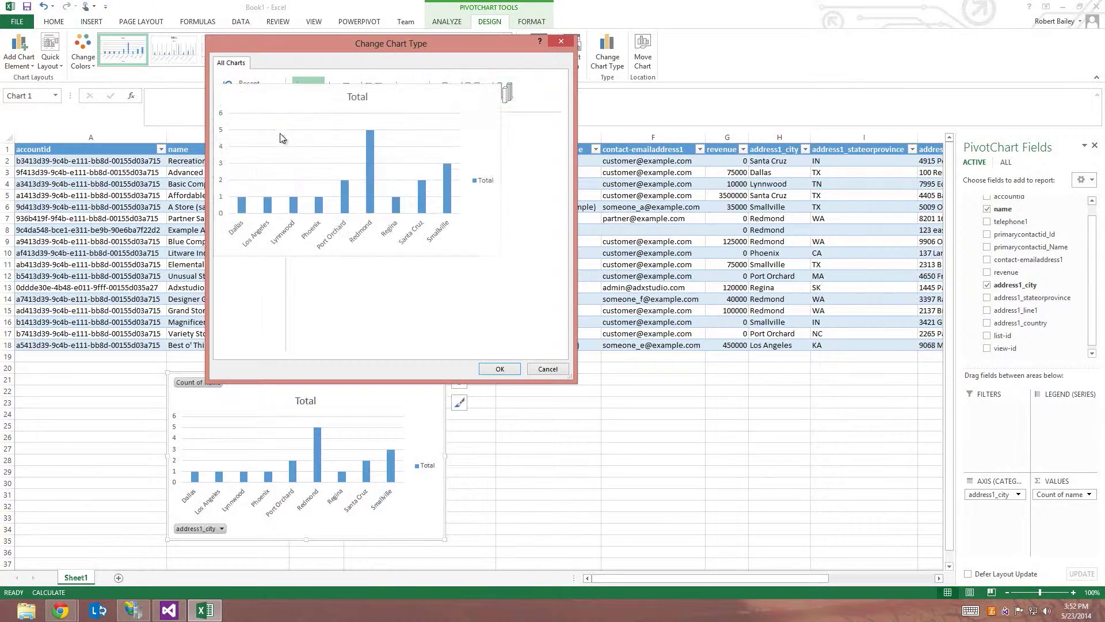
{"action": "left_click", "coordinate": [257, 140]}
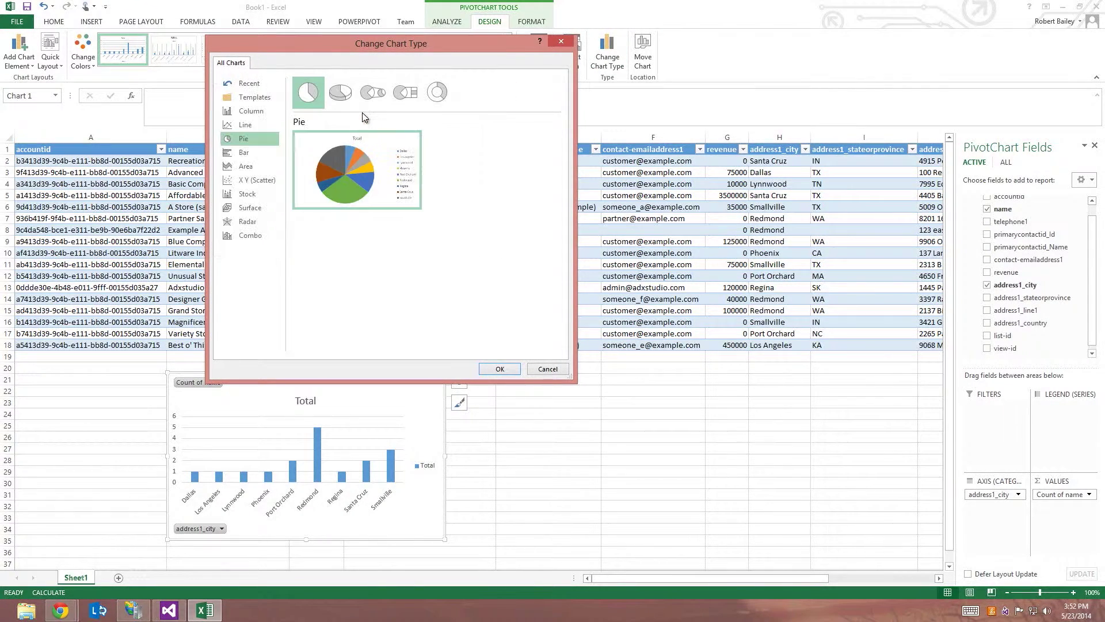
{"action": "left_click", "coordinate": [340, 92]}
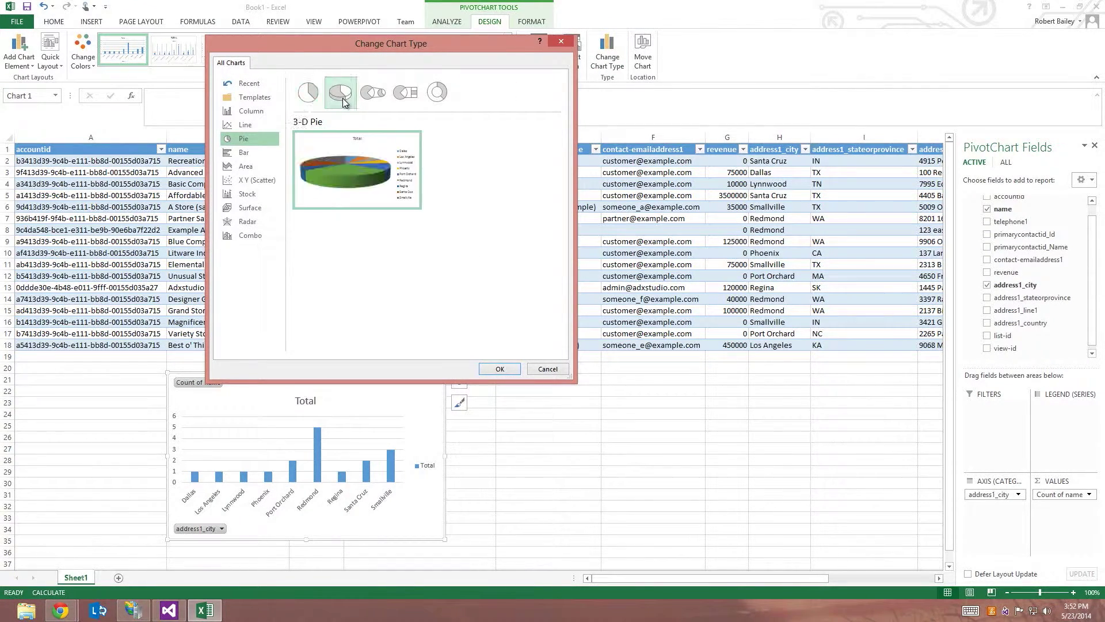
{"action": "left_click", "coordinate": [499, 368]}
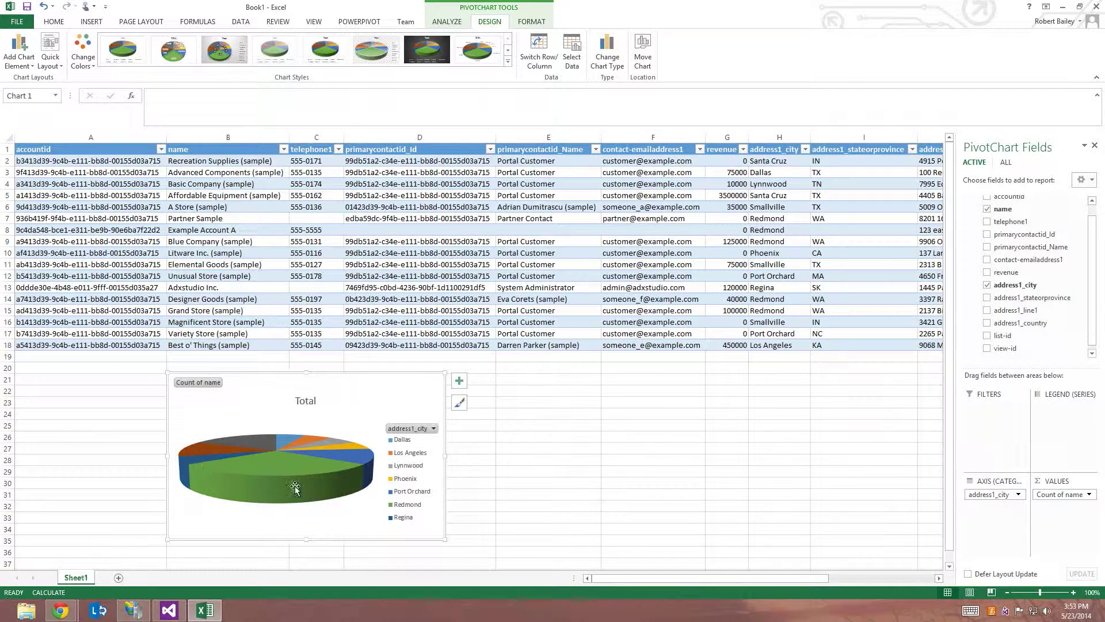
{"action": "mouse_move", "coordinate": [228, 486]}
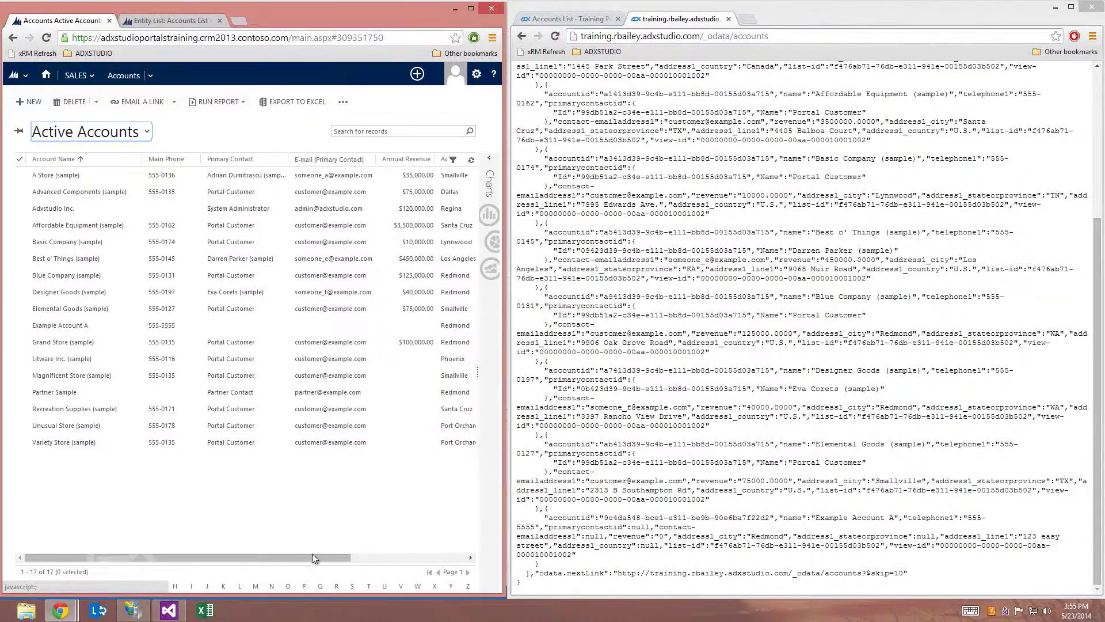
Open the Advanced Components account, change its address to Redmond, WA, and save it.
{"action": "left_click_drag", "start_coordinate": [312, 557], "coordinate": [326, 558]}
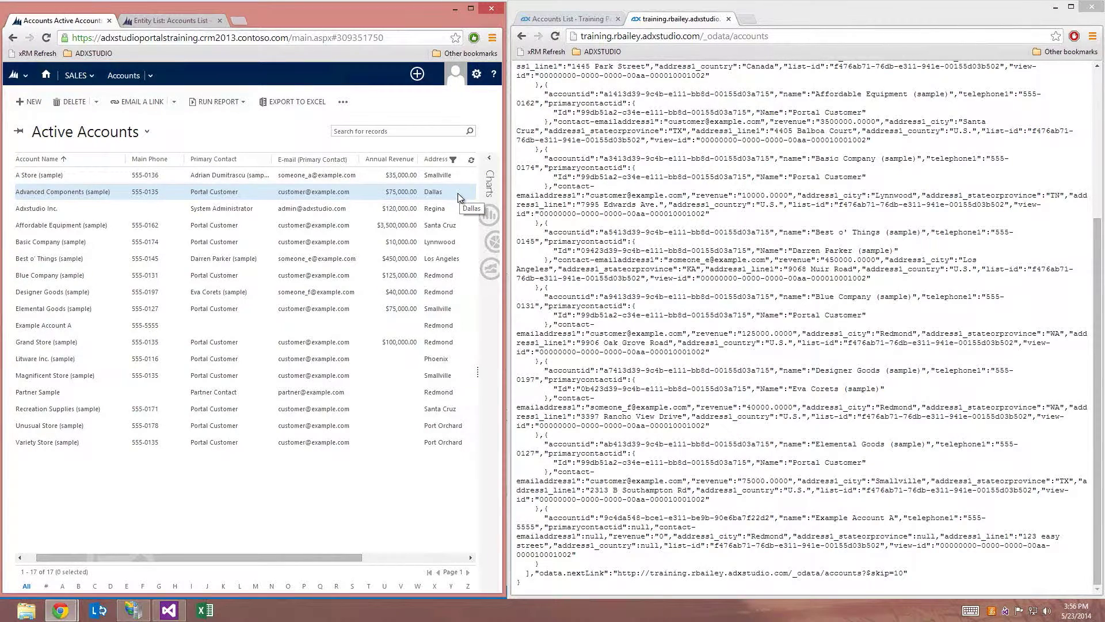
{"action": "double_click", "coordinate": [361, 194]}
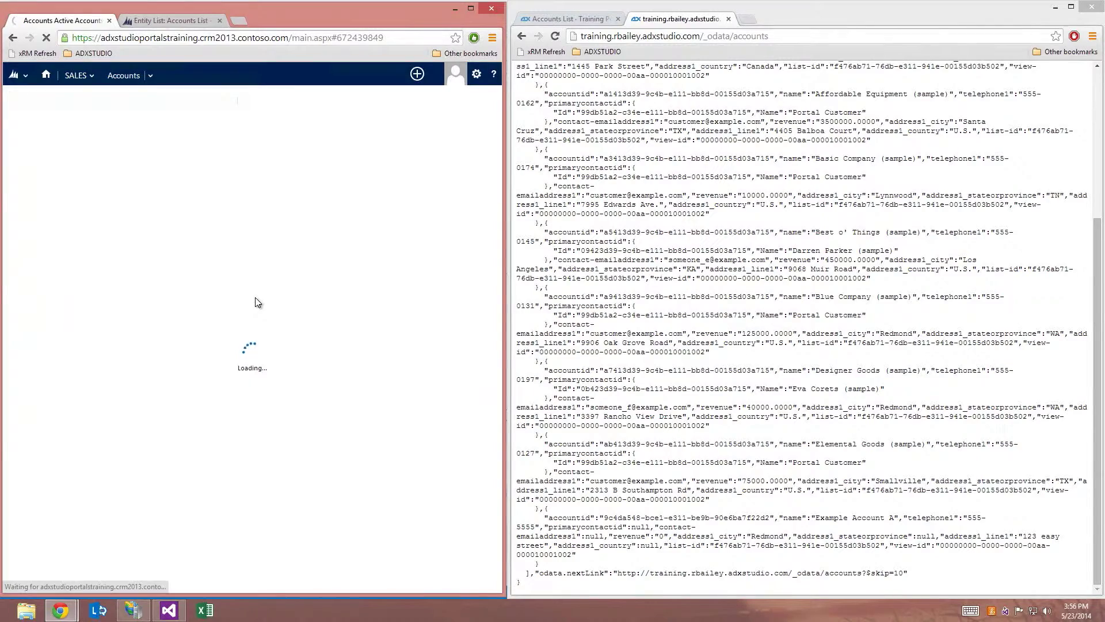
{"action": "left_click", "coordinate": [165, 405]}
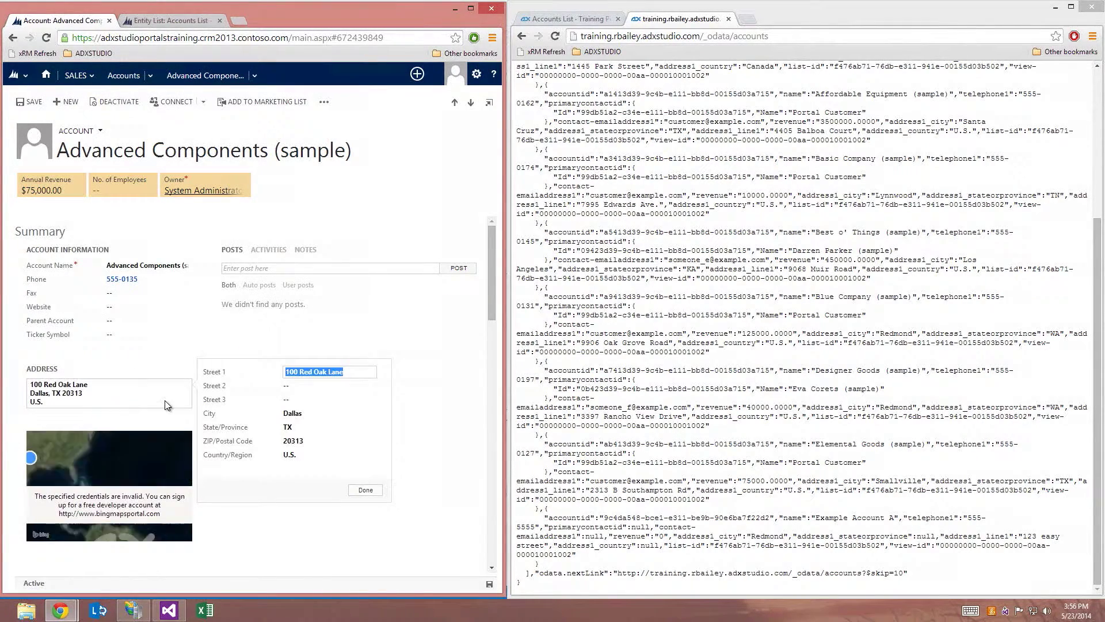
{"action": "left_click", "coordinate": [313, 413]}
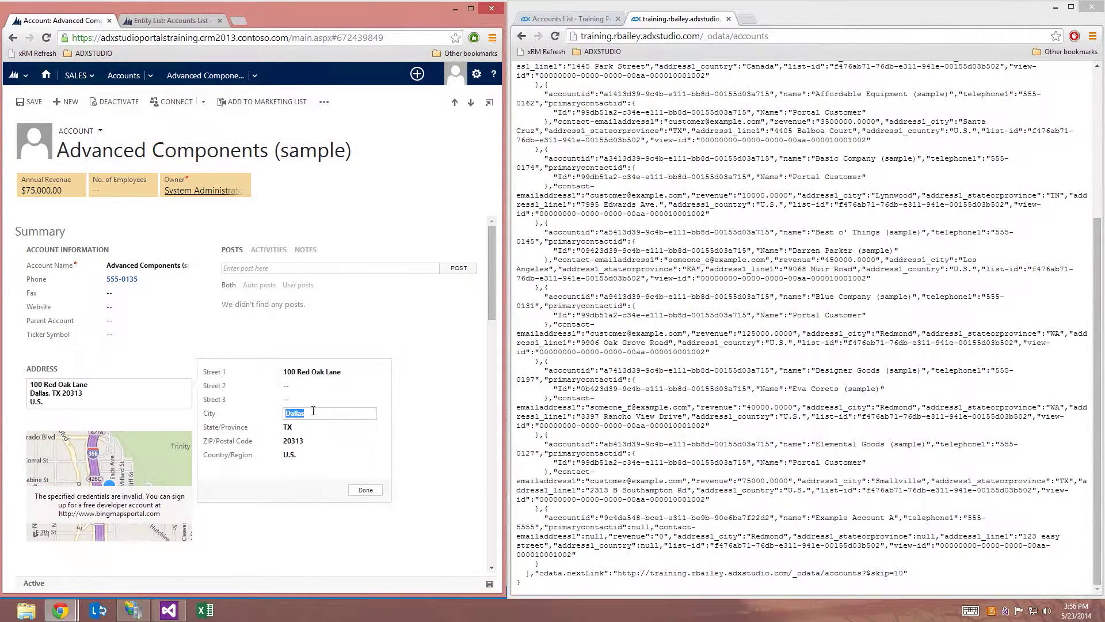
{"action": "type", "text": "Redmond"}
{"action": "left_click", "coordinate": [302, 427]}
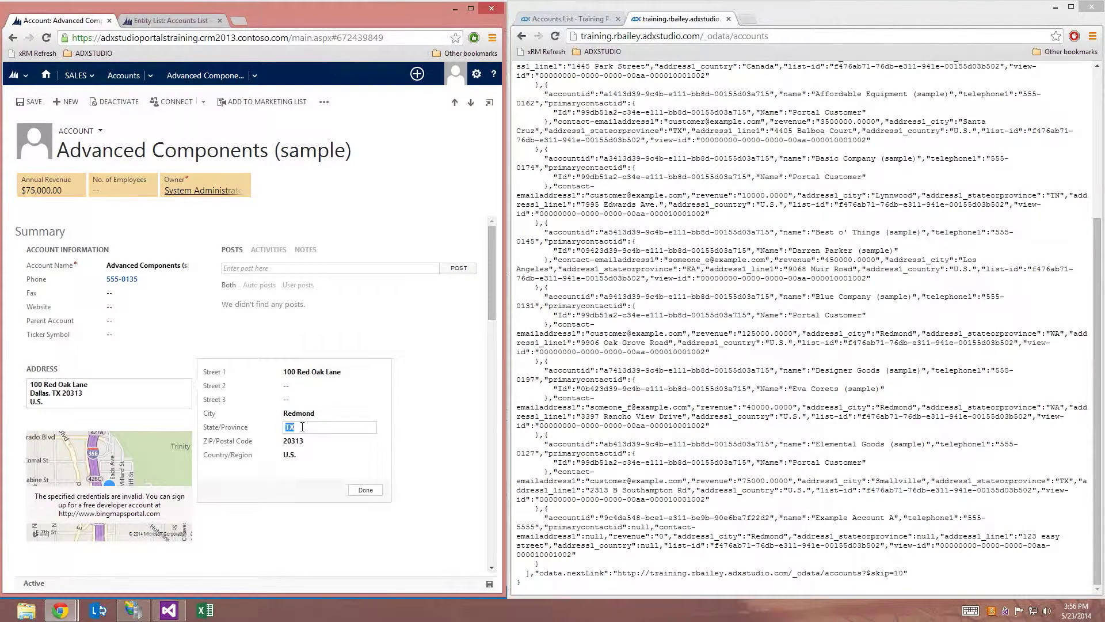
{"action": "type", "text": "Wa"}
{"action": "key", "text": "BackSpace"}
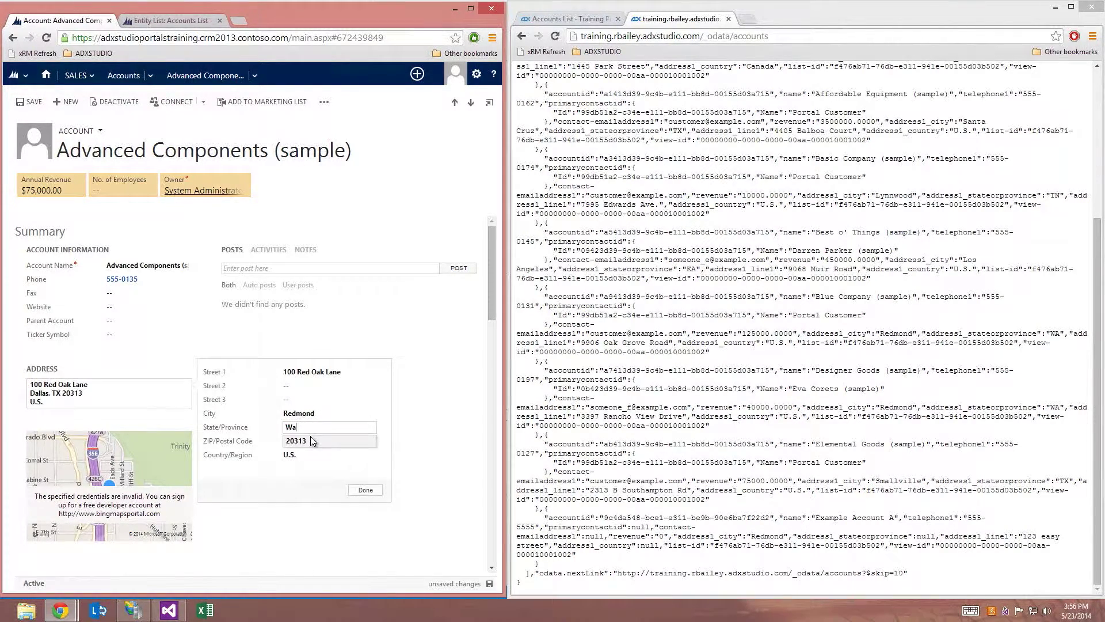
{"action": "left_click", "coordinate": [366, 491]}
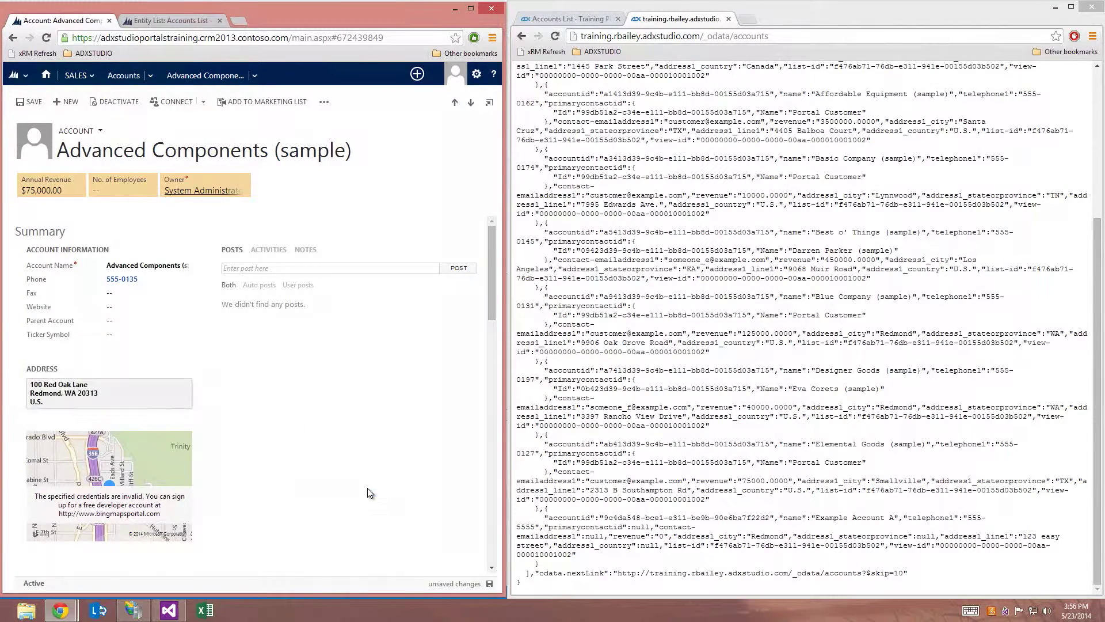
{"action": "left_click", "coordinate": [490, 585]}
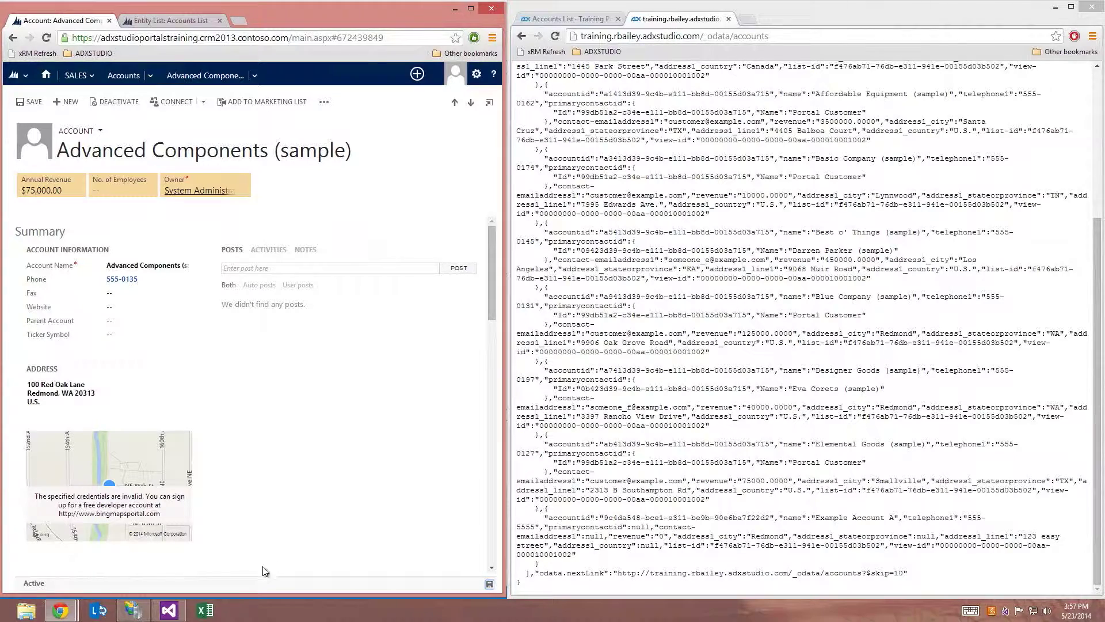
{"action": "left_click", "coordinate": [202, 612]}
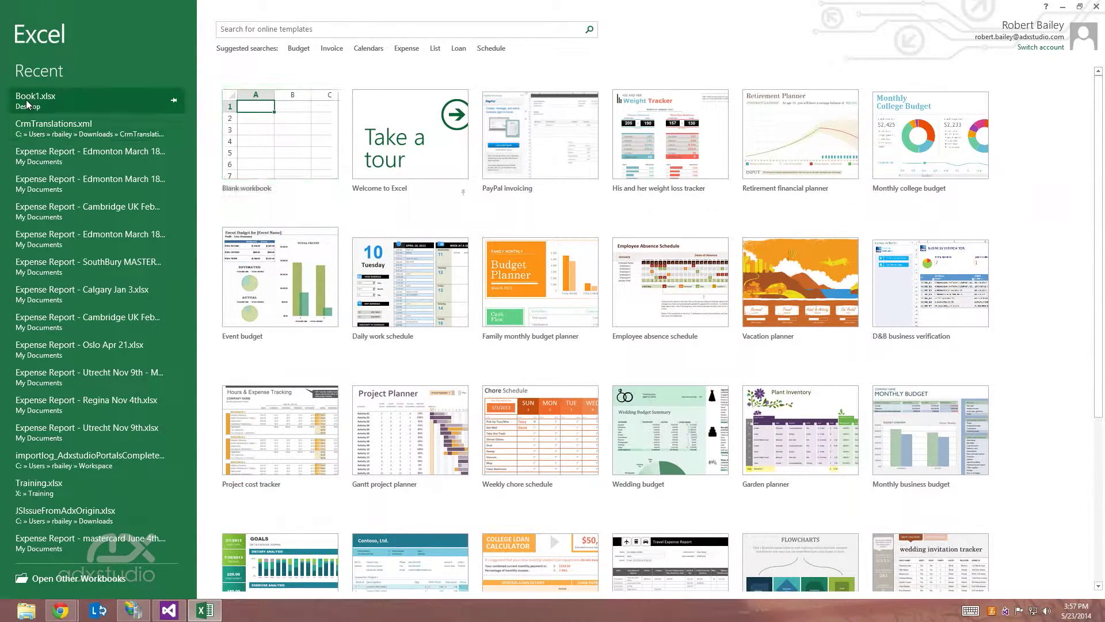
Open Book1.xlsx from Excel's Recent workbooks list.
{"action": "left_click", "coordinate": [87, 100]}
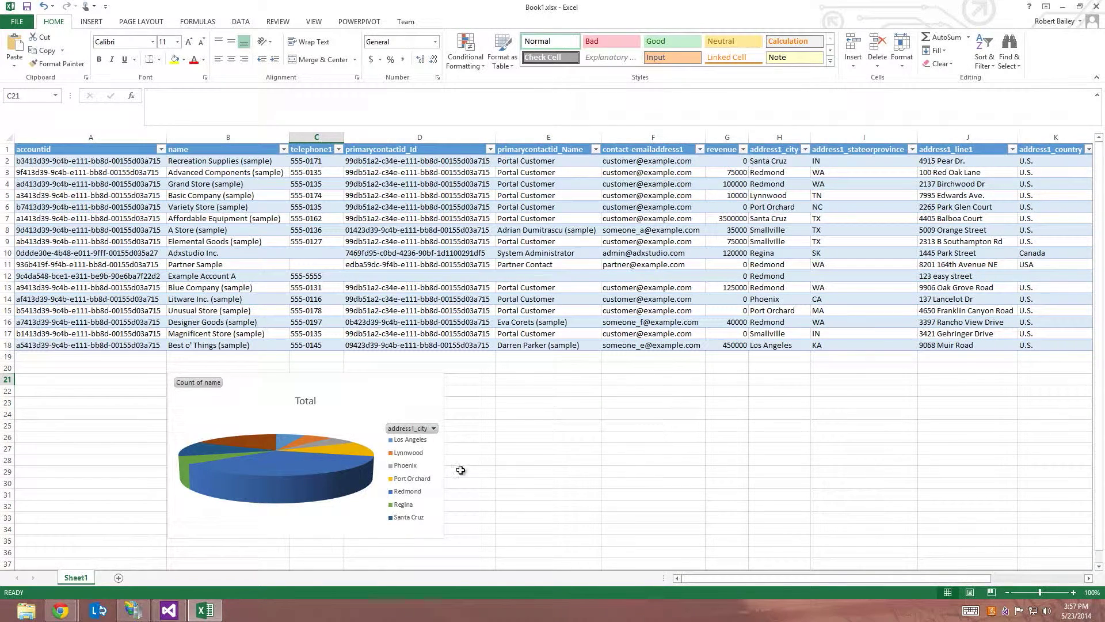
{"action": "mouse_move", "coordinate": [241, 508]}
{"action": "mouse_move", "coordinate": [362, 482]}
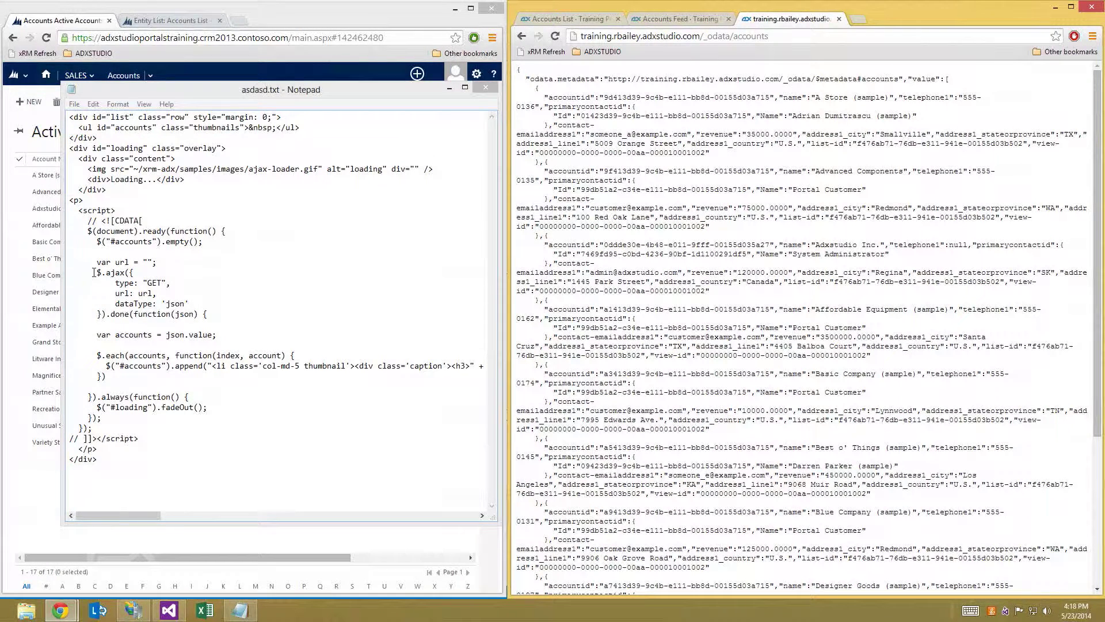
In asdasd.txt, highlight in turn the $.ajax request, the $.each loop and the col-md-5 thumbnail markup.
{"action": "left_click_drag", "start_coordinate": [94, 272], "coordinate": [110, 313]}
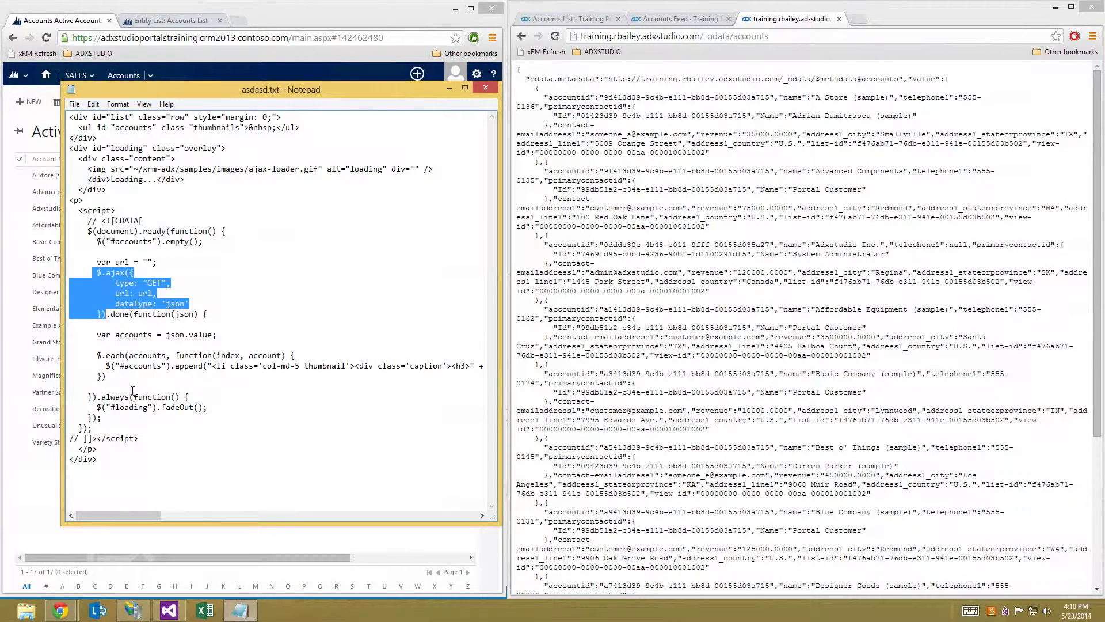
{"action": "left_click", "coordinate": [203, 299]}
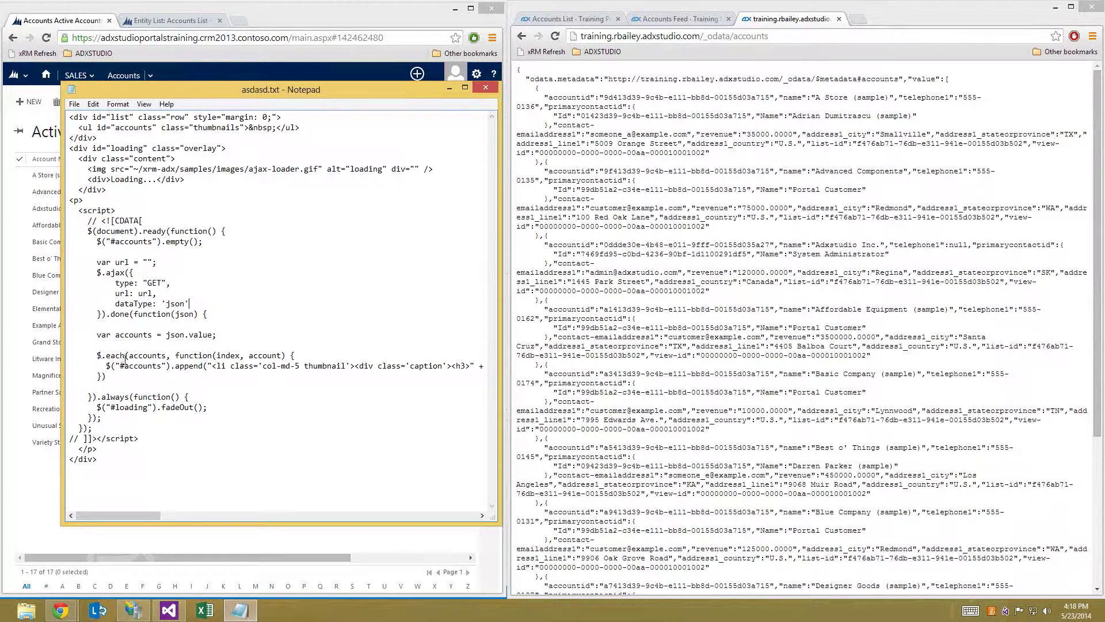
{"action": "left_click_drag", "start_coordinate": [110, 370], "coordinate": [111, 376]}
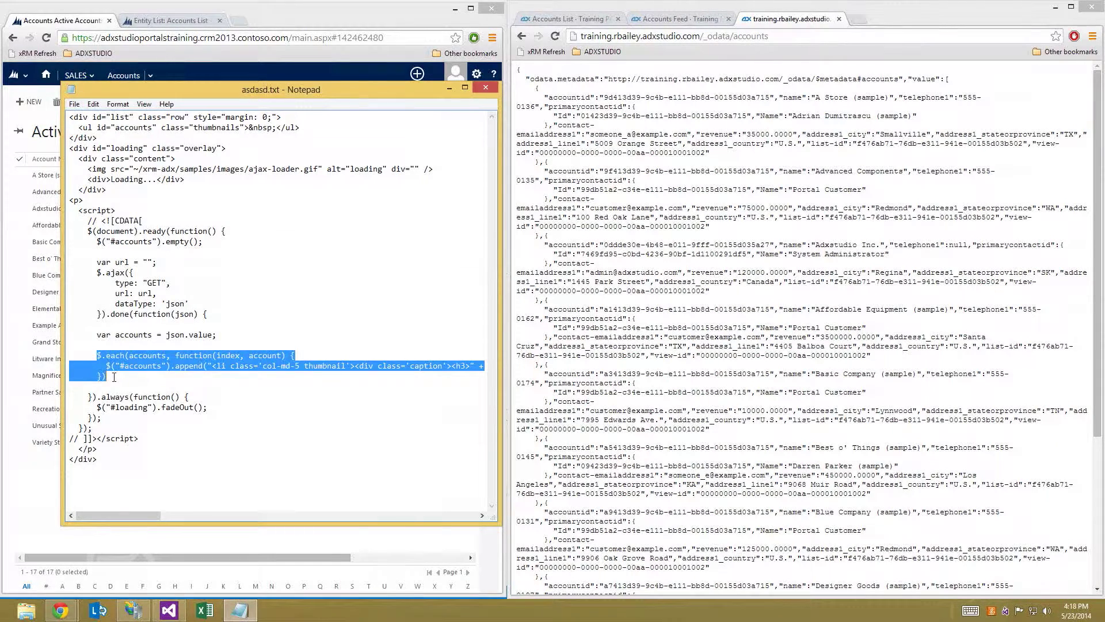
{"action": "left_click", "coordinate": [114, 377]}
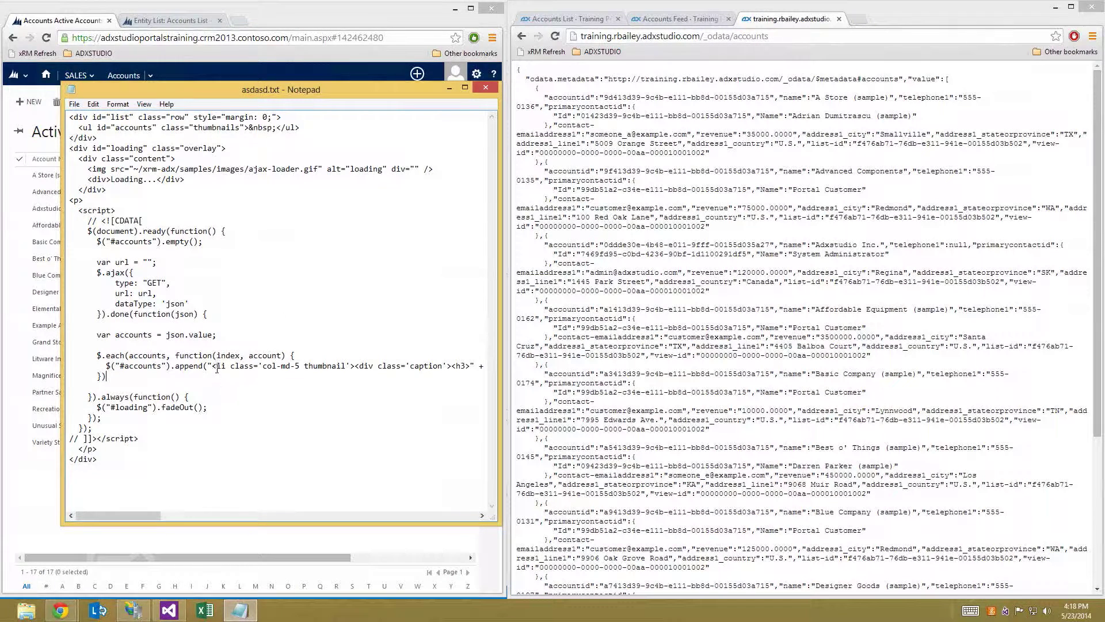
{"action": "left_click_drag", "start_coordinate": [220, 364], "coordinate": [380, 368]}
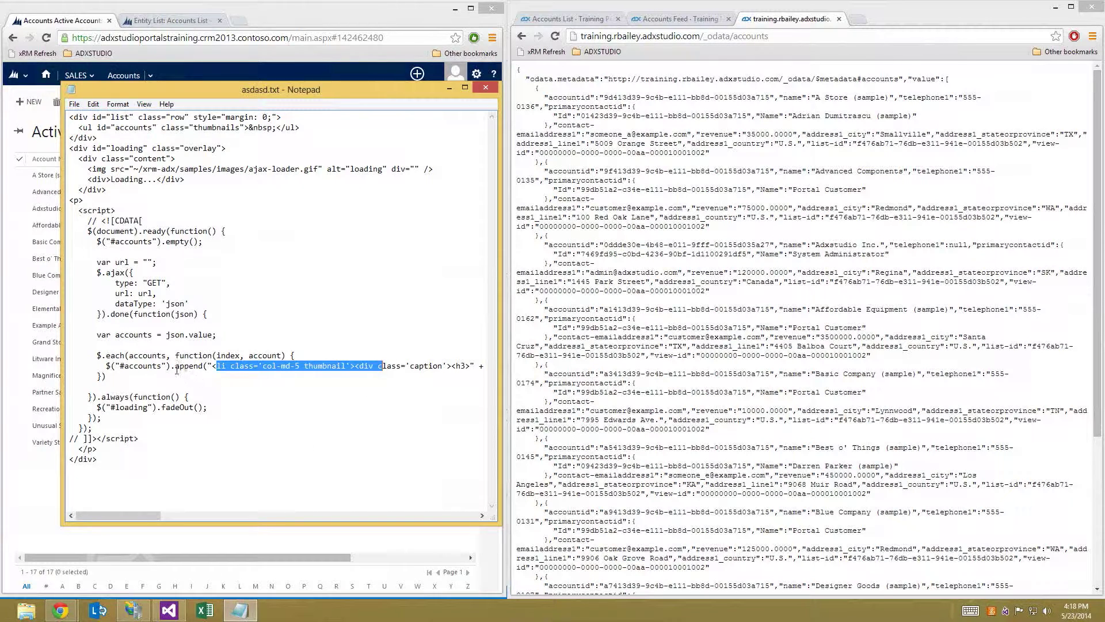
{"action": "left_click", "coordinate": [176, 367]}
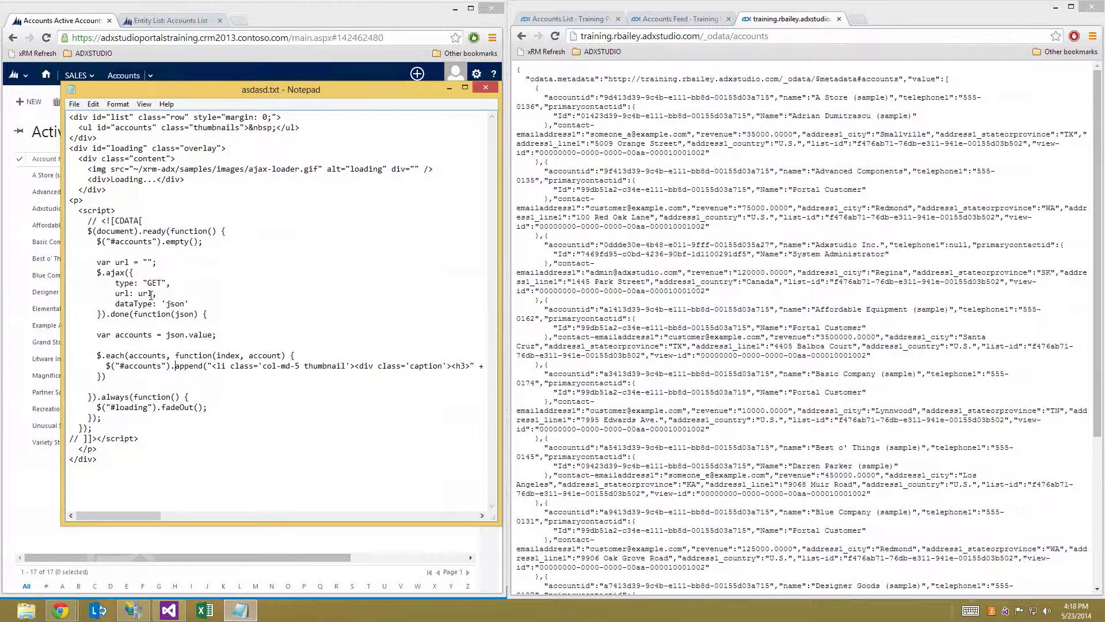
Copy _odata/accounts from the browser address and set var url to "/_odata/accounts" in Notepad.
{"action": "key", "text": "End"}
{"action": "left_click_drag", "start_coordinate": [770, 37], "coordinate": [711, 39]}
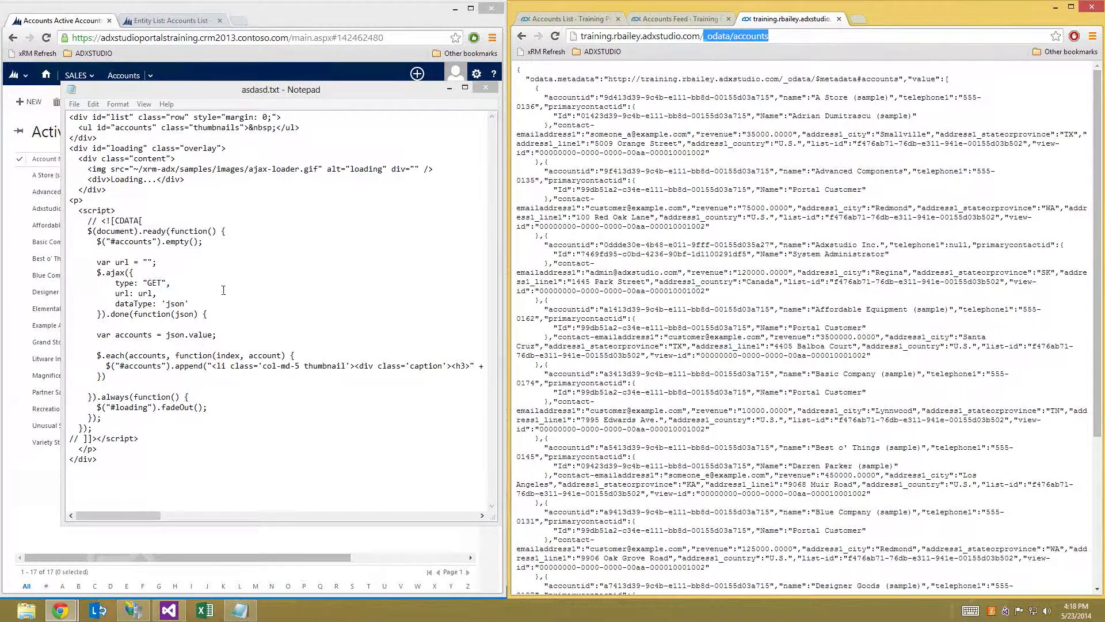
{"action": "left_click", "coordinate": [170, 246]}
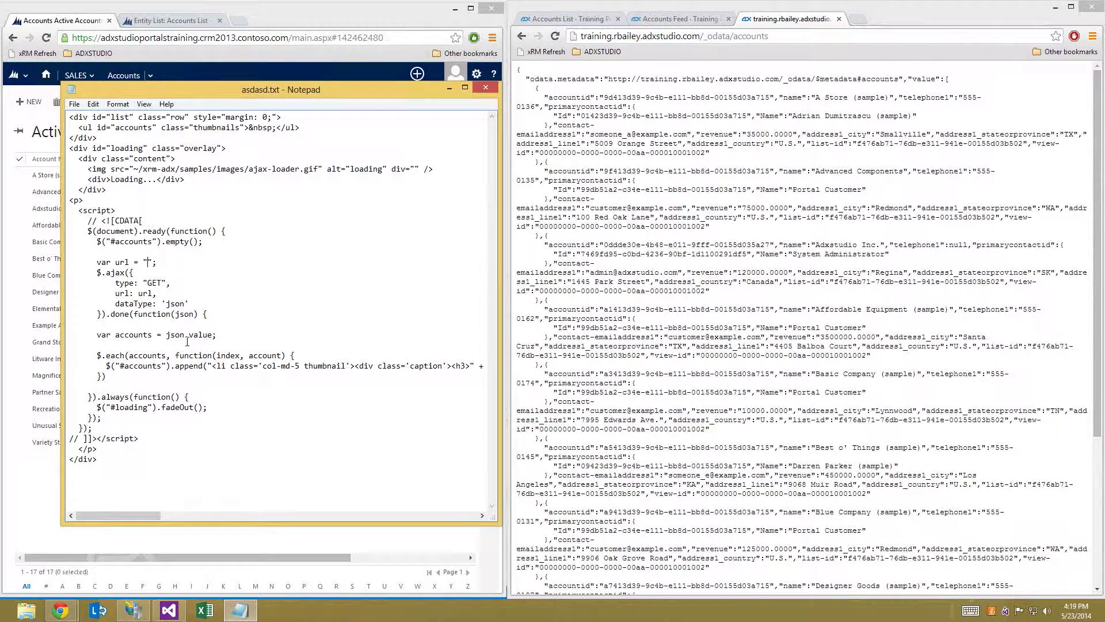
{"action": "type", "text": "_odata/accounts"}
{"action": "type", "text": "/"}
Open the Accounts Feed page's content editor and its Tools > Edit HTML source view.
{"action": "left_click", "coordinate": [668, 22]}
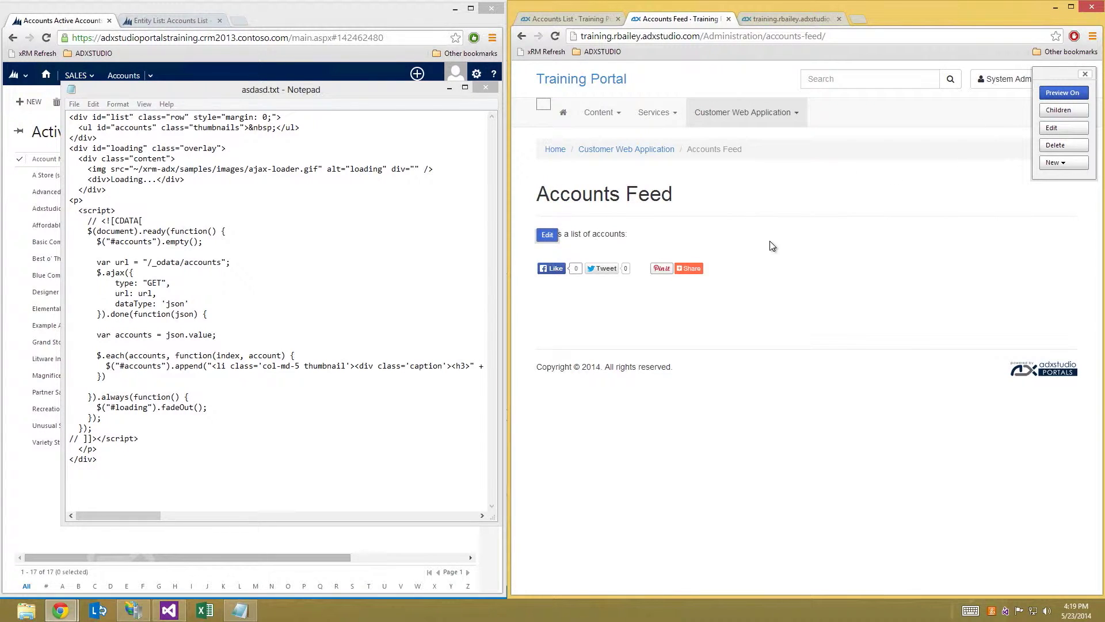
{"action": "left_click", "coordinate": [547, 235]}
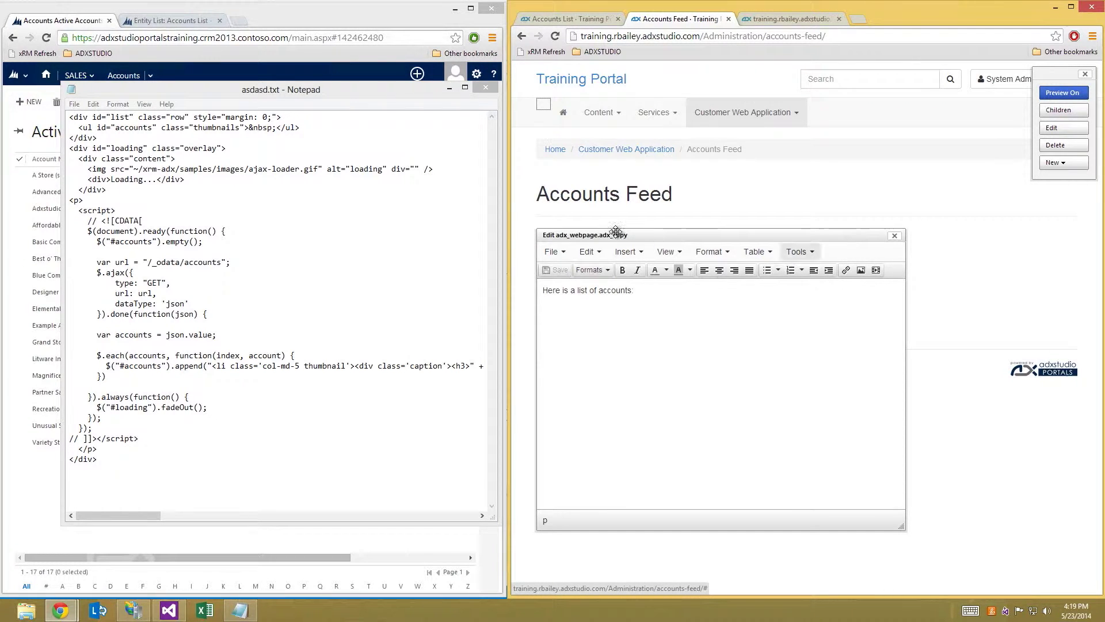
{"action": "left_click", "coordinate": [809, 254]}
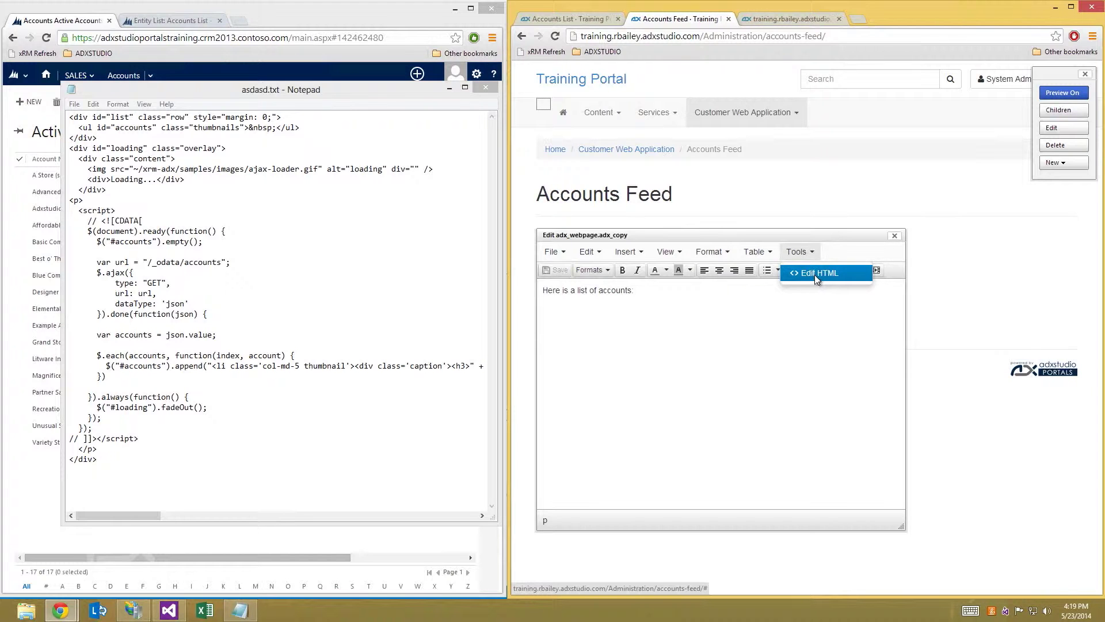
{"action": "left_click", "coordinate": [817, 278]}
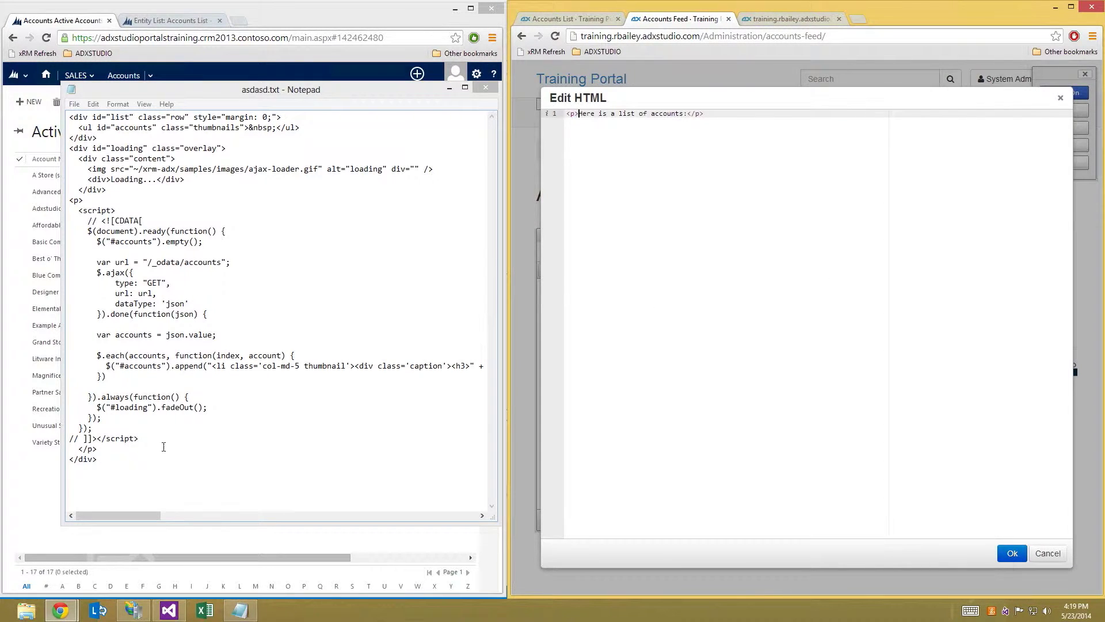
Copy the whole Notepad script and paste it on a new line below the intro paragraph.
{"action": "left_click_drag", "start_coordinate": [118, 462], "coordinate": [64, 120]}
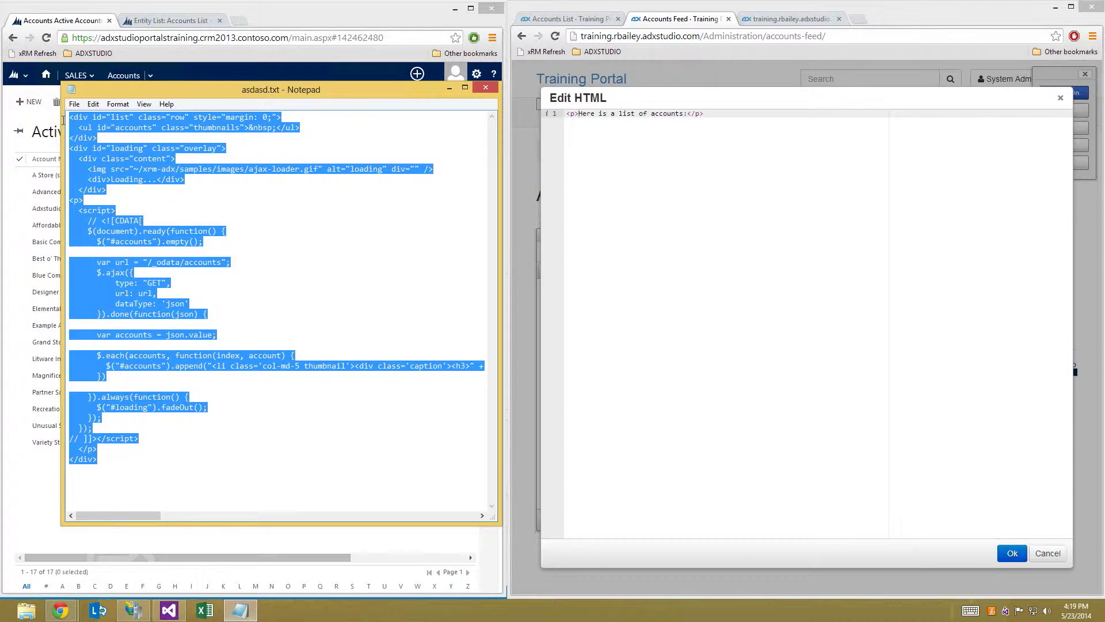
{"action": "left_click", "coordinate": [294, 118]}
{"action": "left_click", "coordinate": [677, 137]}
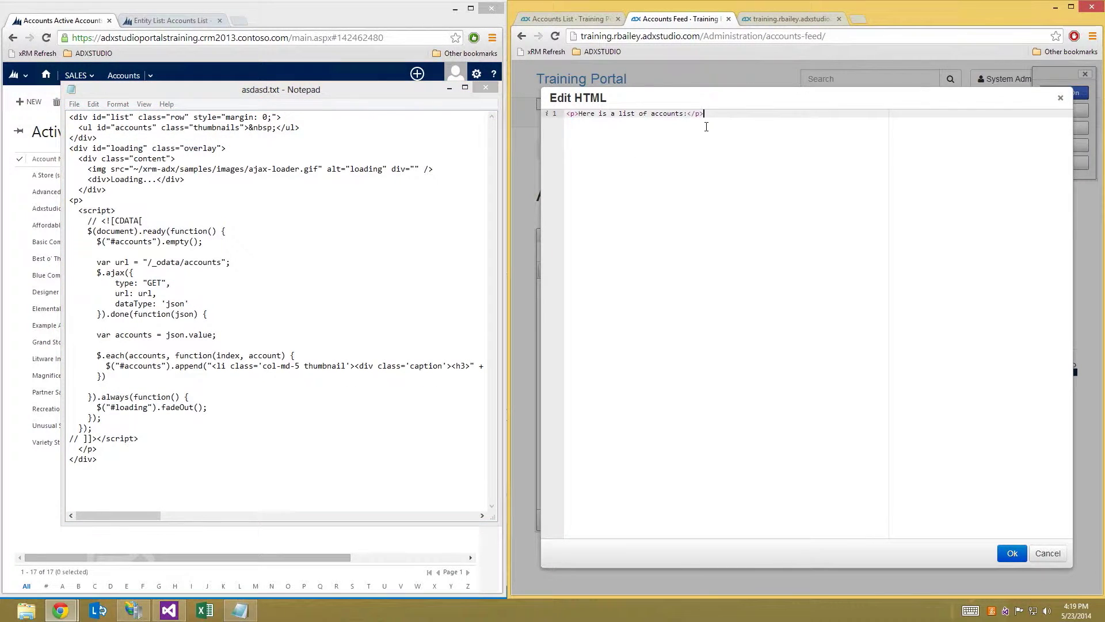
{"action": "key", "text": "Return"}
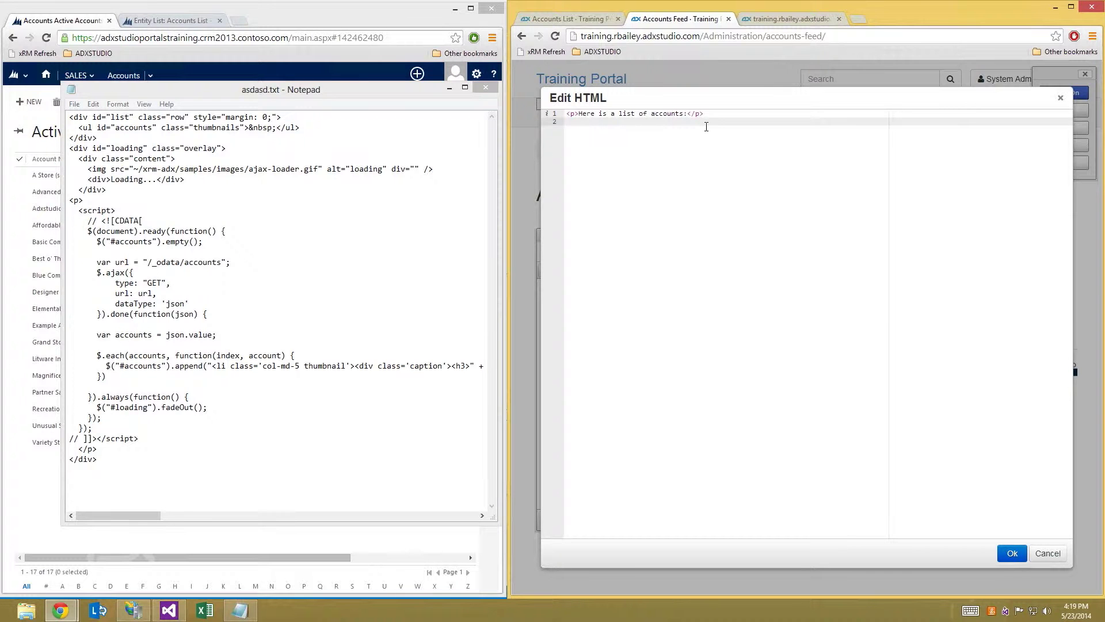
{"action": "key", "text": "ctrl+v"}
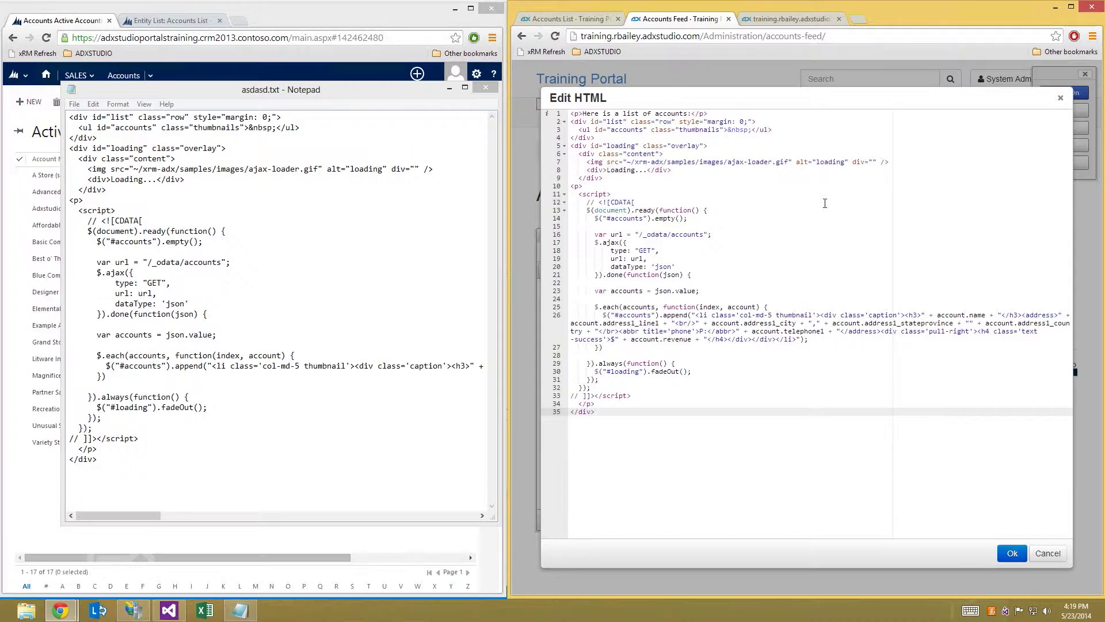
Apply the HTML edit, save the Accounts Feed page, and review the resulting account thumbnail cards.
{"action": "left_click", "coordinate": [1012, 554]}
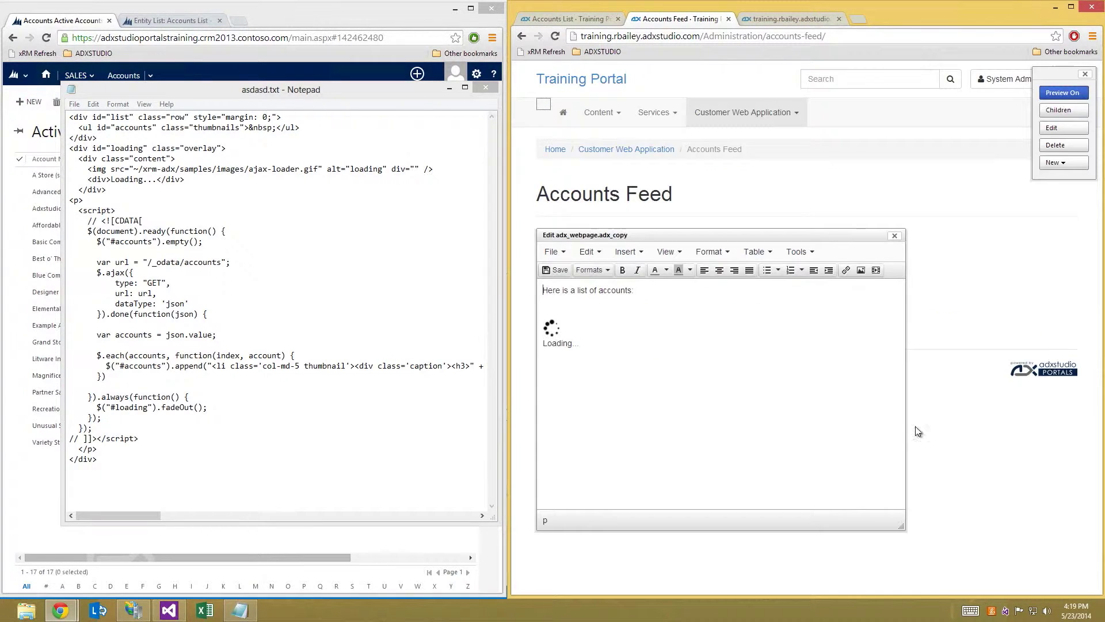
{"action": "left_click", "coordinate": [559, 276]}
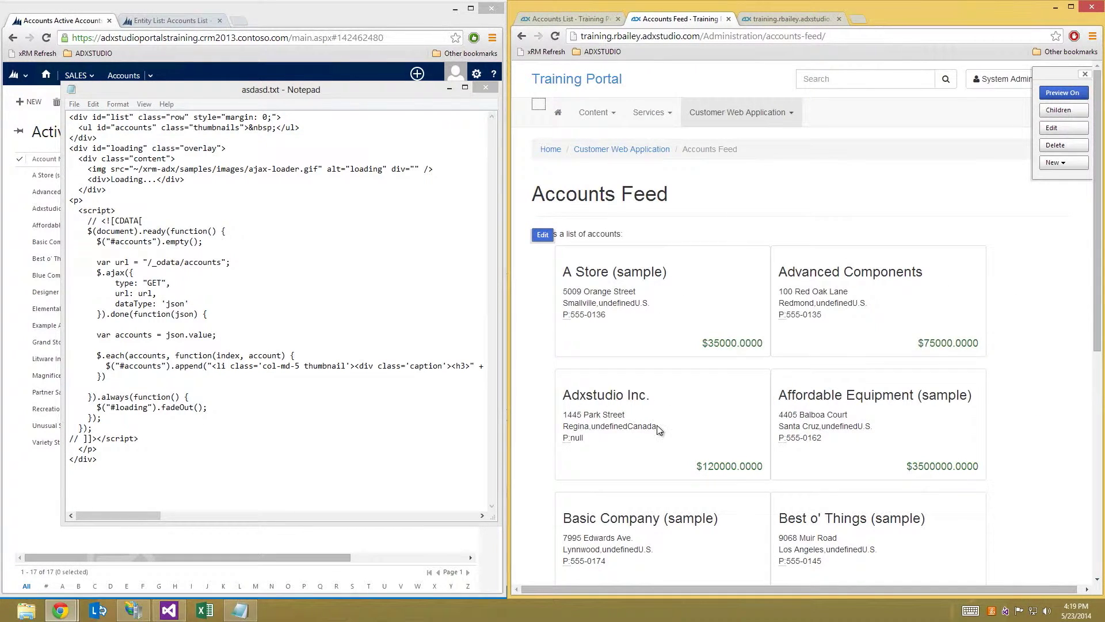
{"action": "scroll", "coordinate": [638, 414], "scroll_direction": "down", "scroll_amount": 3}
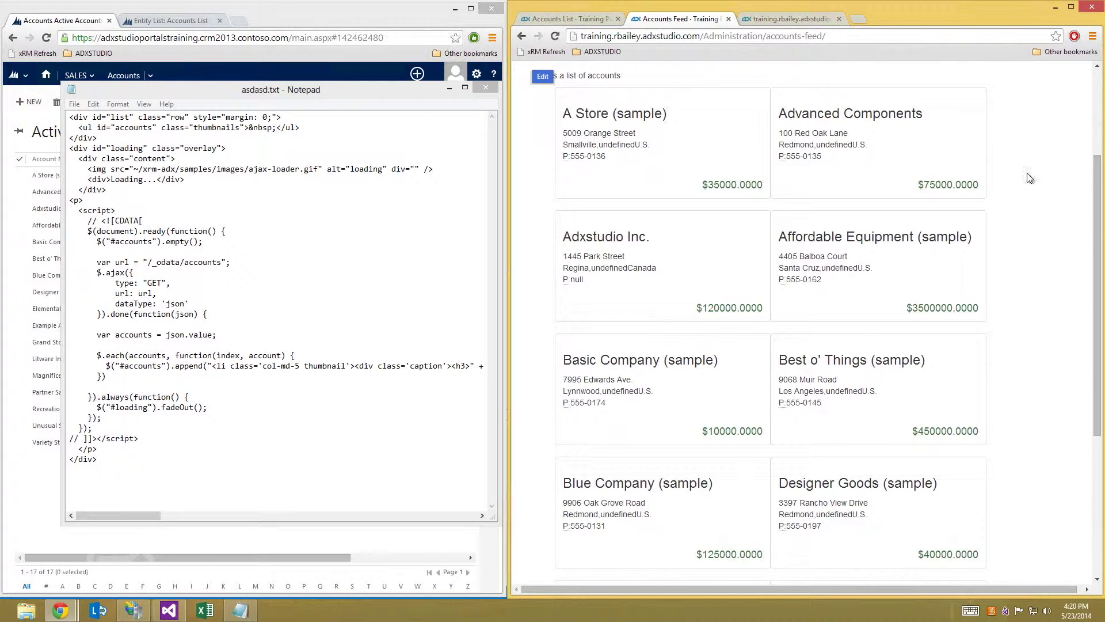
{"action": "scroll", "coordinate": [1040, 199], "scroll_direction": "up", "scroll_amount": 1}
{"action": "scroll", "coordinate": [1041, 199], "scroll_direction": "up", "scroll_amount": 1}
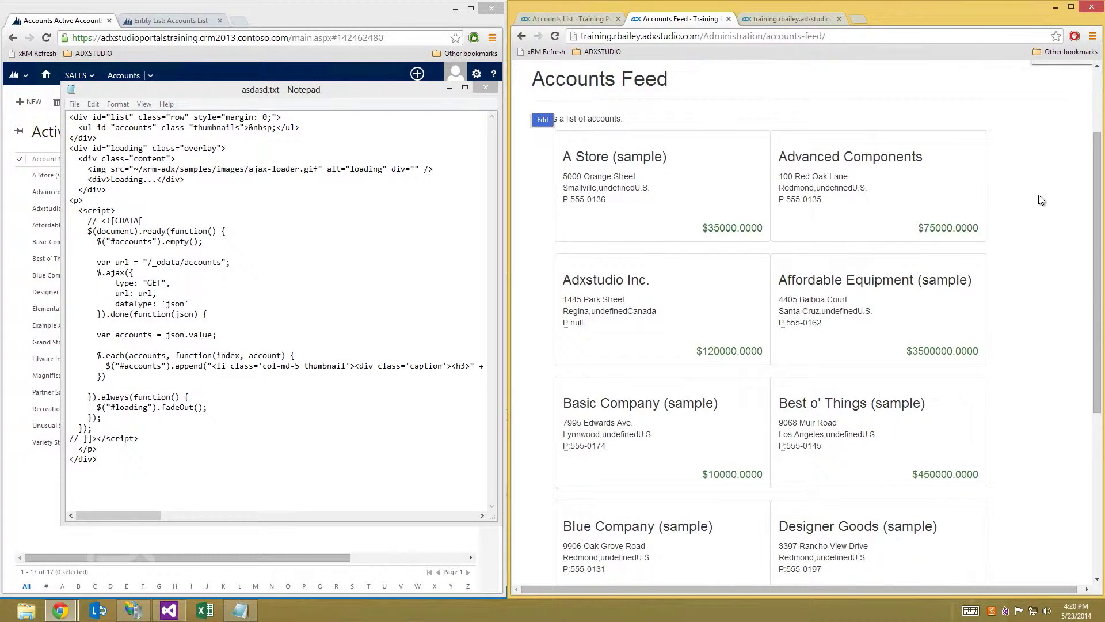